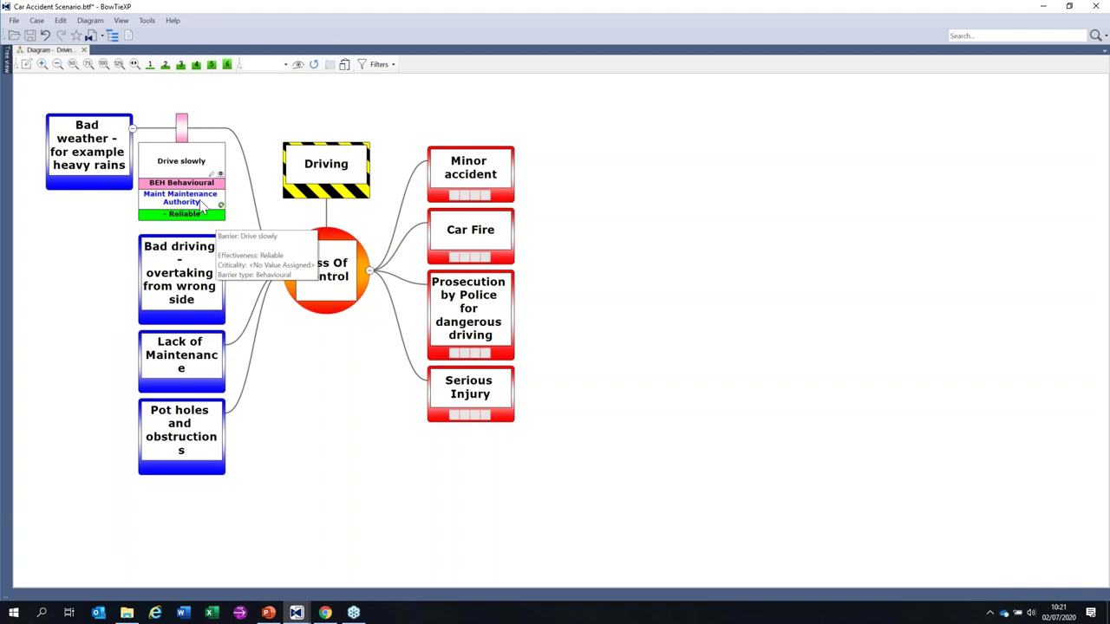
Reassign the Drive slowly barrier's accountable party from Maintenance Authority to HSE Manager
right_click(200, 203)
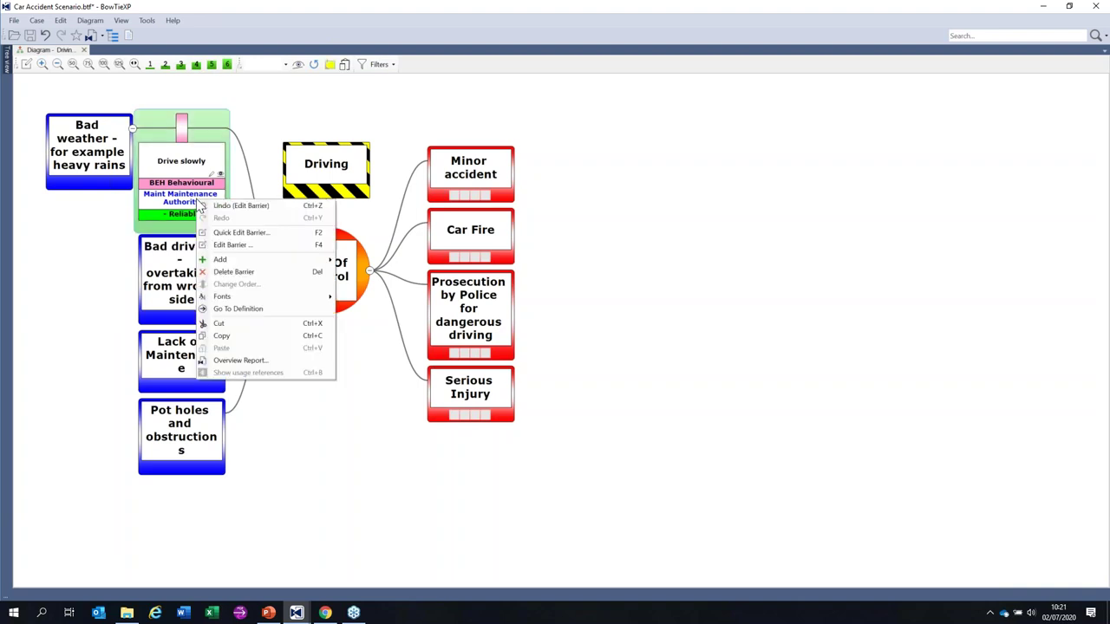
left_click(232, 244)
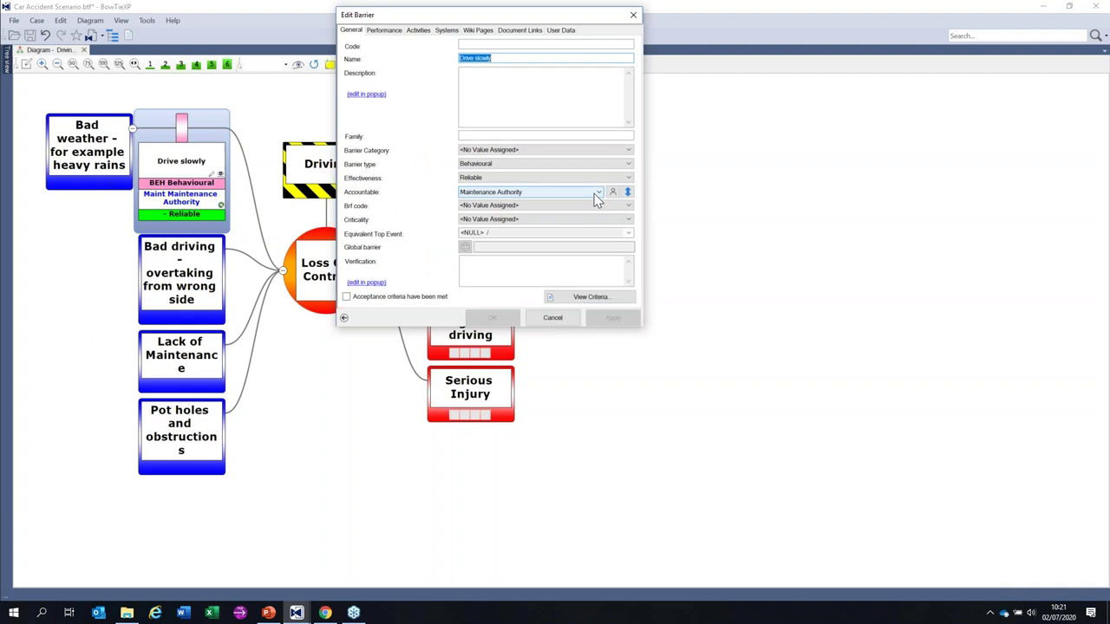
left_click(596, 194)
left_click(492, 268)
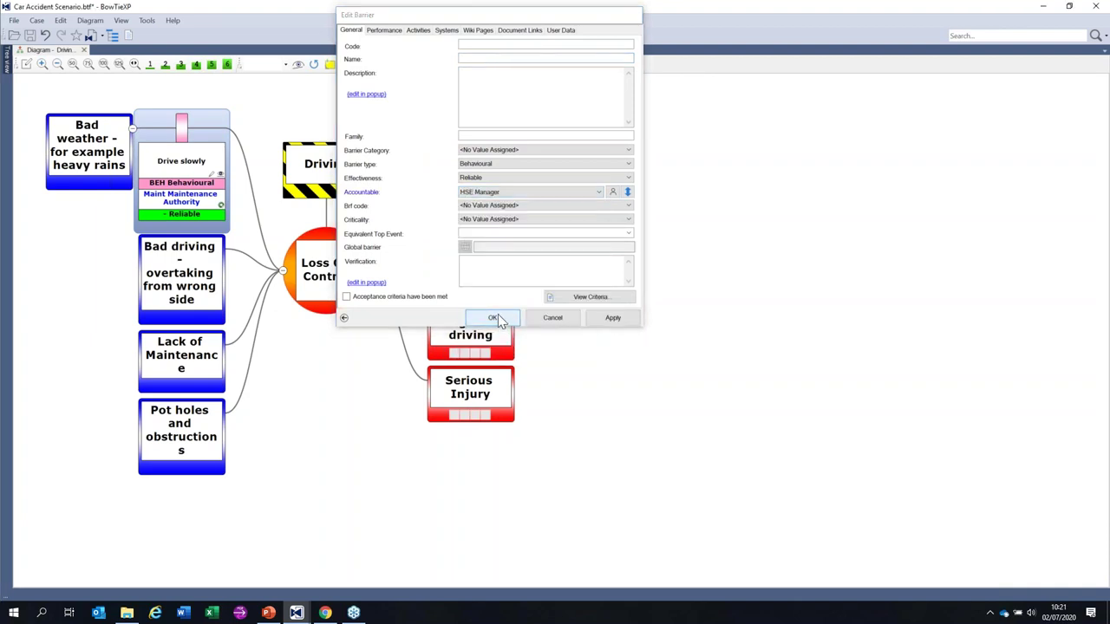
left_click(498, 317)
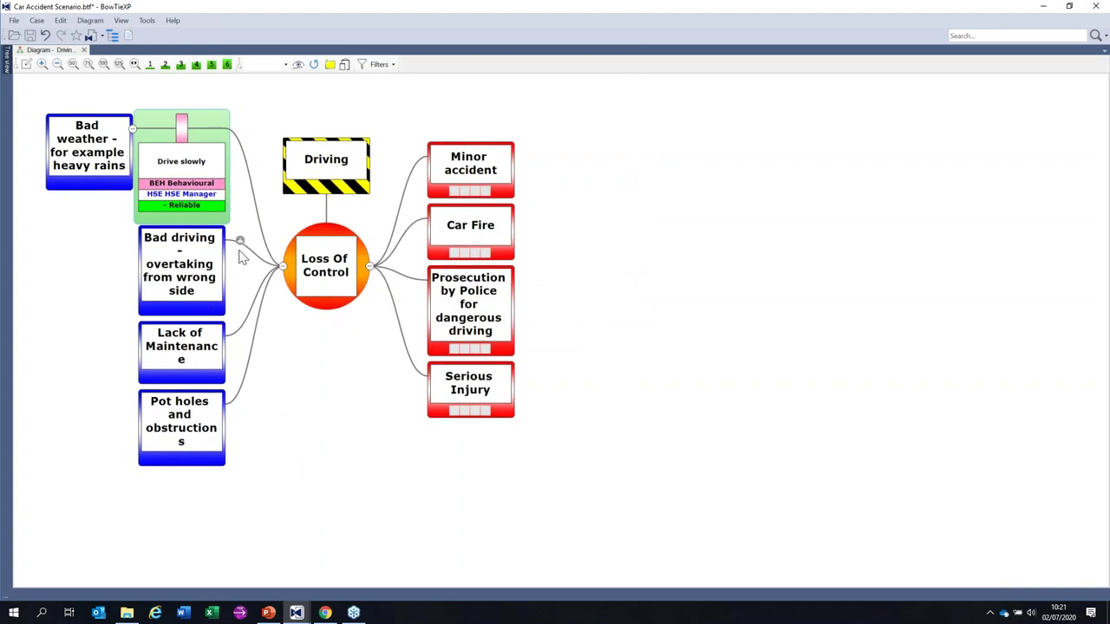
Add a barrier named 'Follow the traffic rules' on the Bad driving threat
left_click(240, 246)
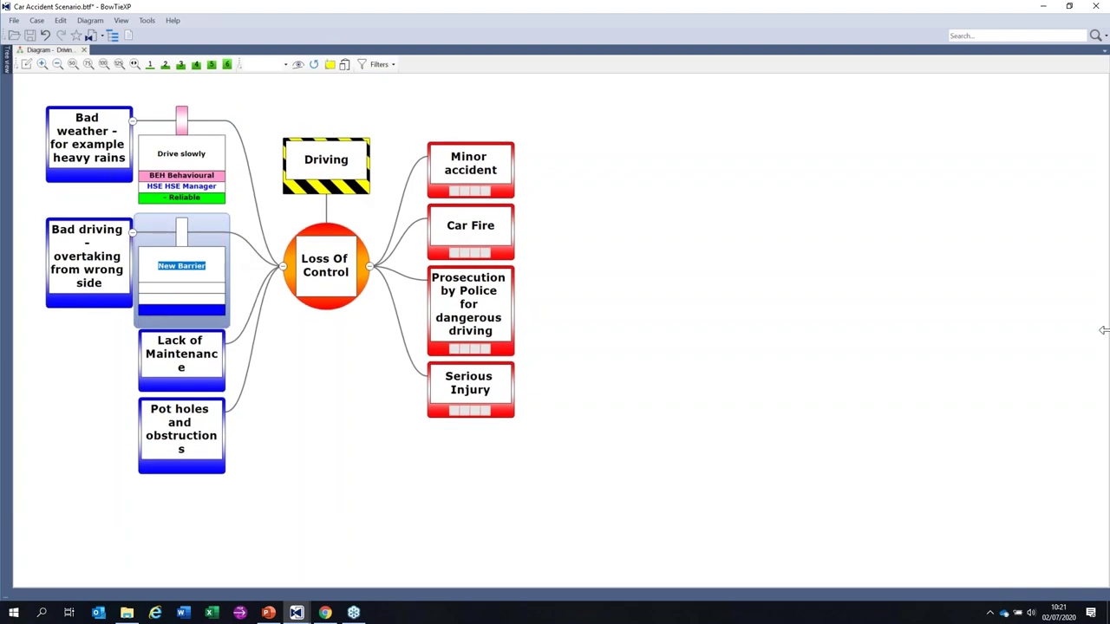
type("Follow the traffic ru,e")
key("BackSpace")
key("BackSpace")
type("les")
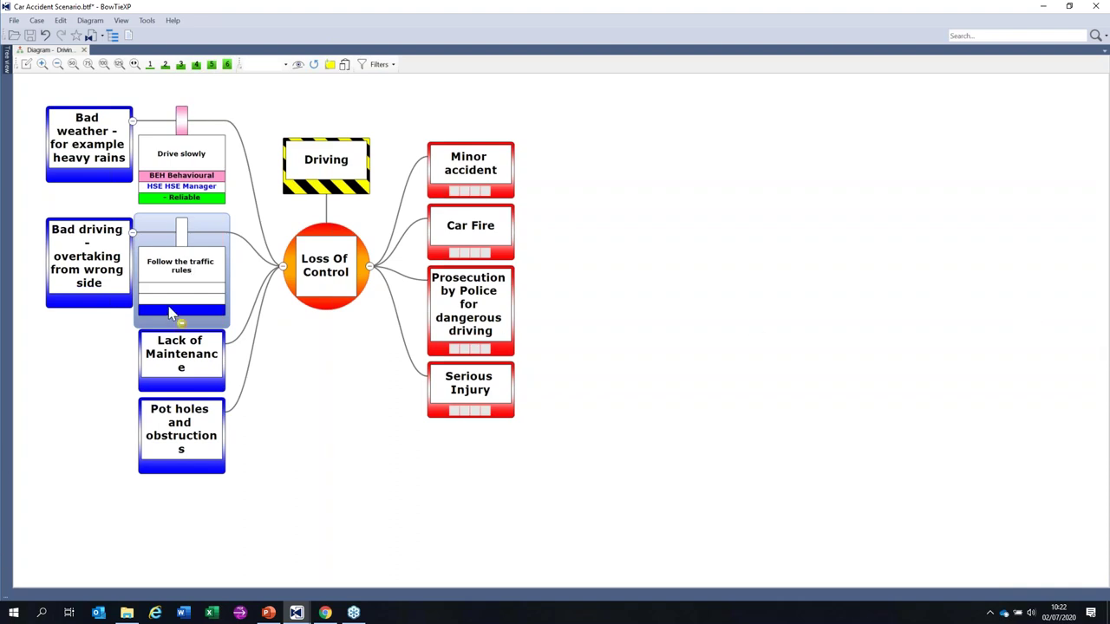
right_click(318, 415)
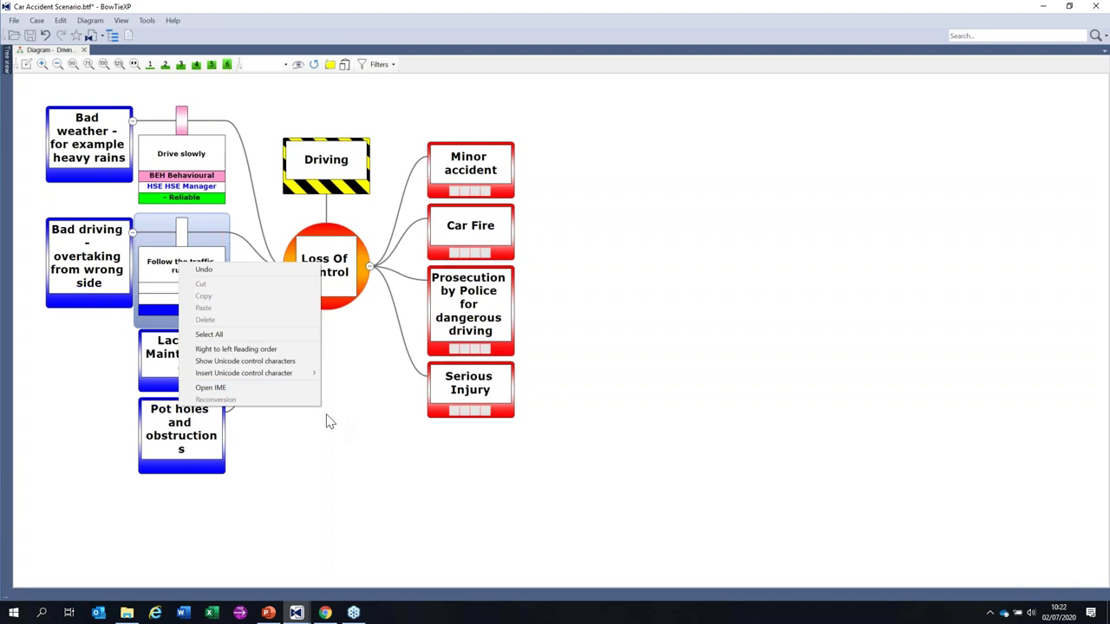
key("Escape")
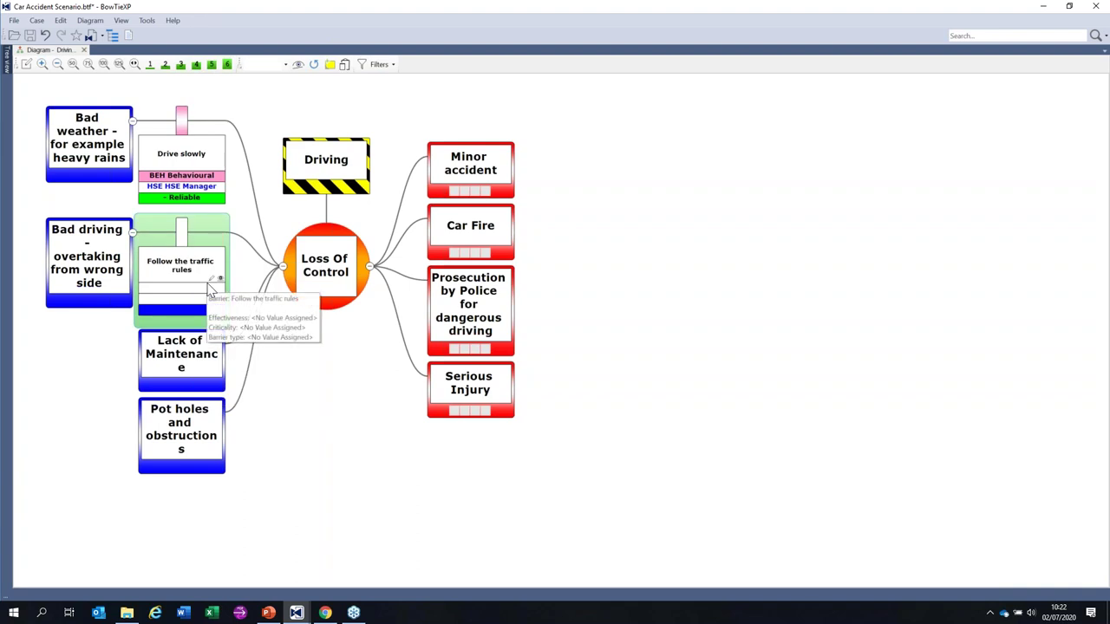
Set the barrier to Behavioural, Fairly Reliable, with HSE Manager accountable
double_click(211, 288)
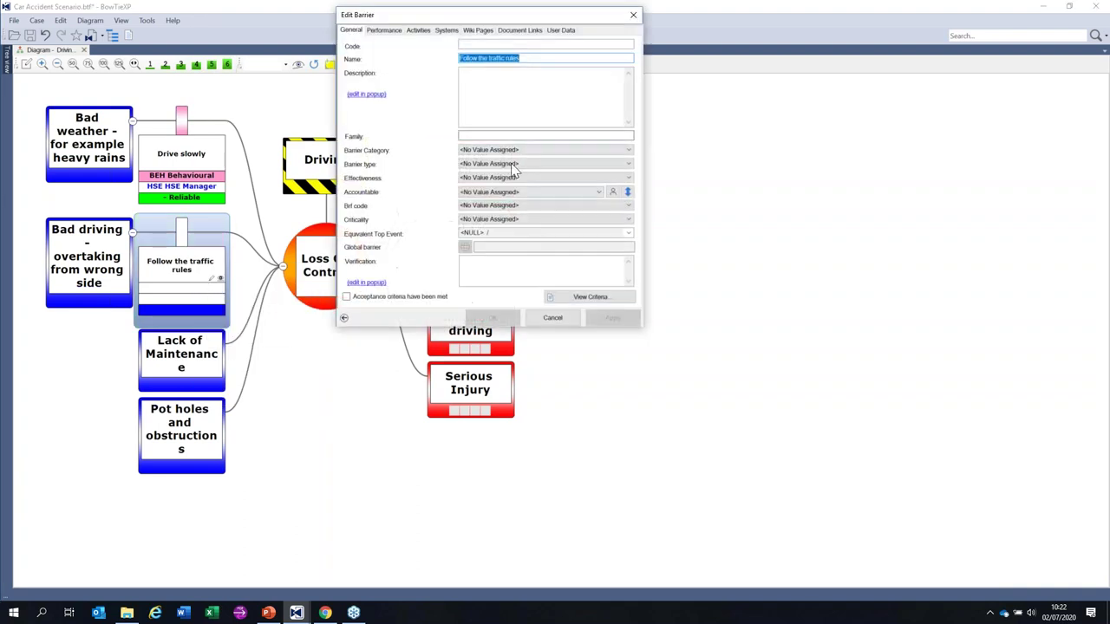
left_click(605, 164)
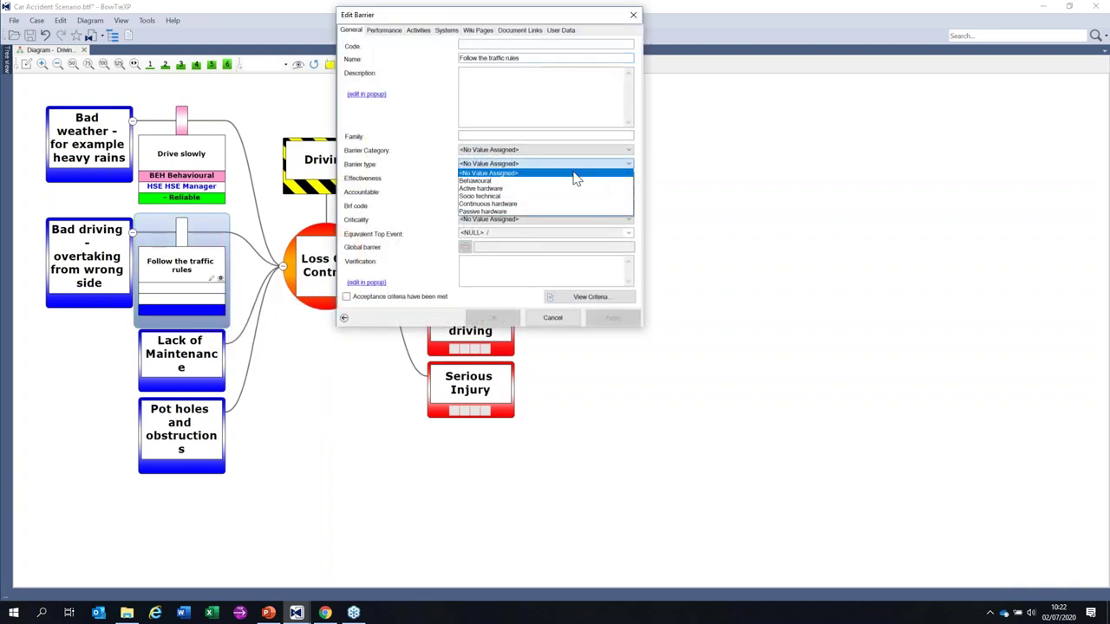
left_click(521, 181)
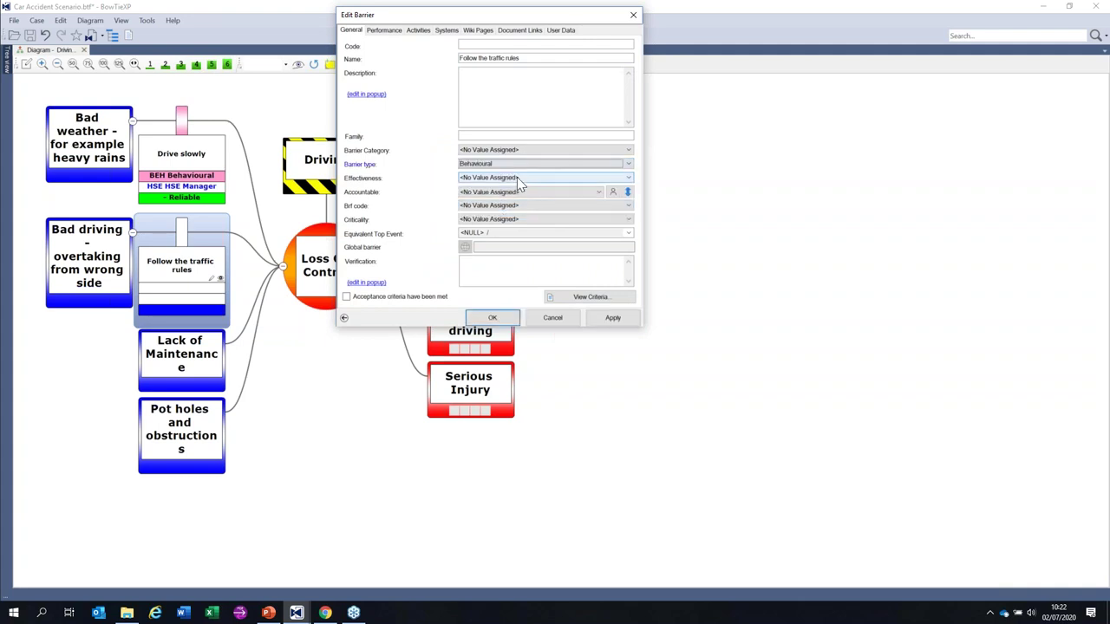
left_click(628, 178)
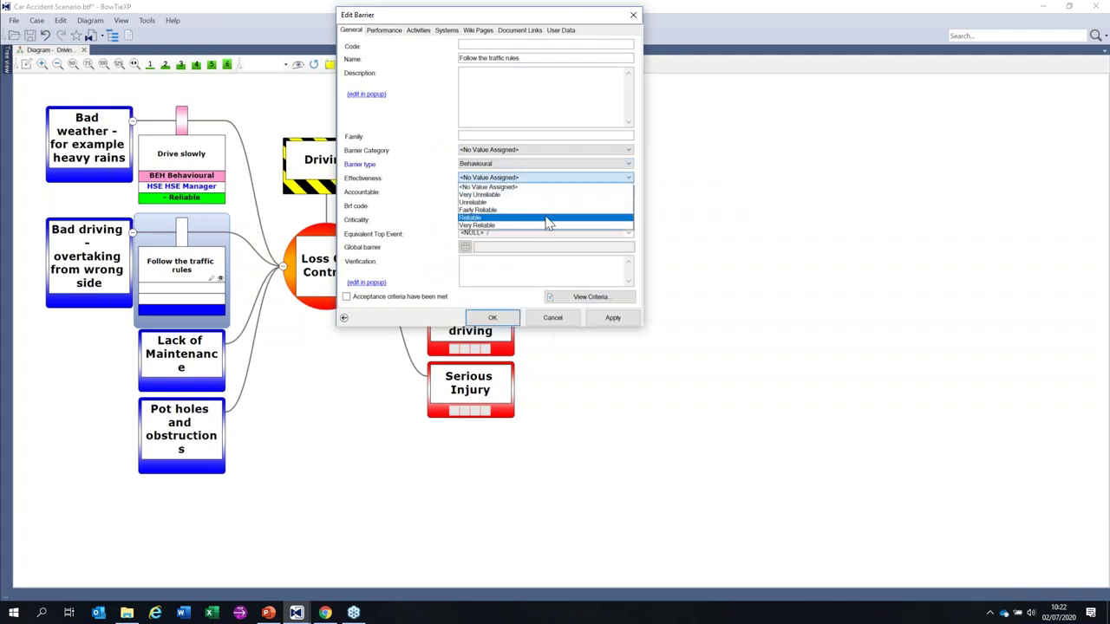
left_click(500, 210)
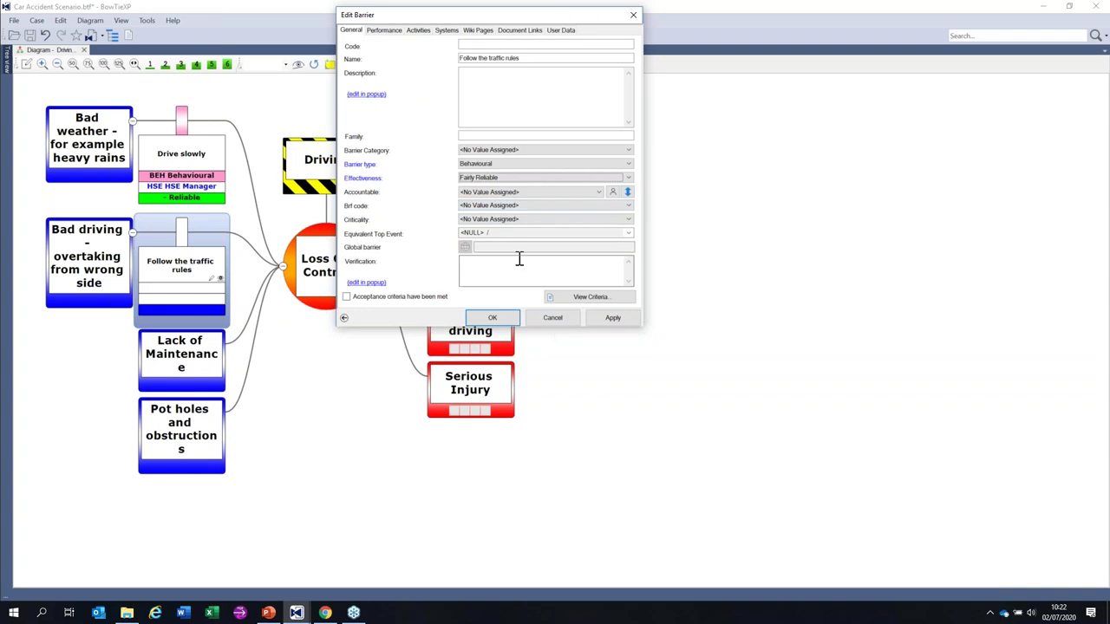
left_click(598, 191)
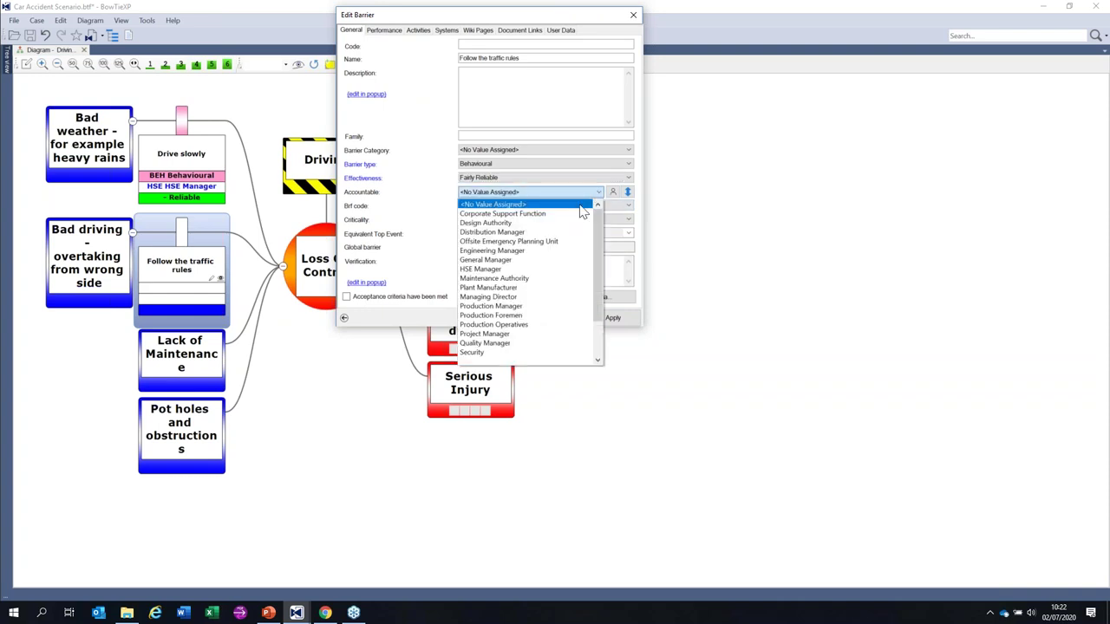
left_click(512, 269)
left_click(496, 320)
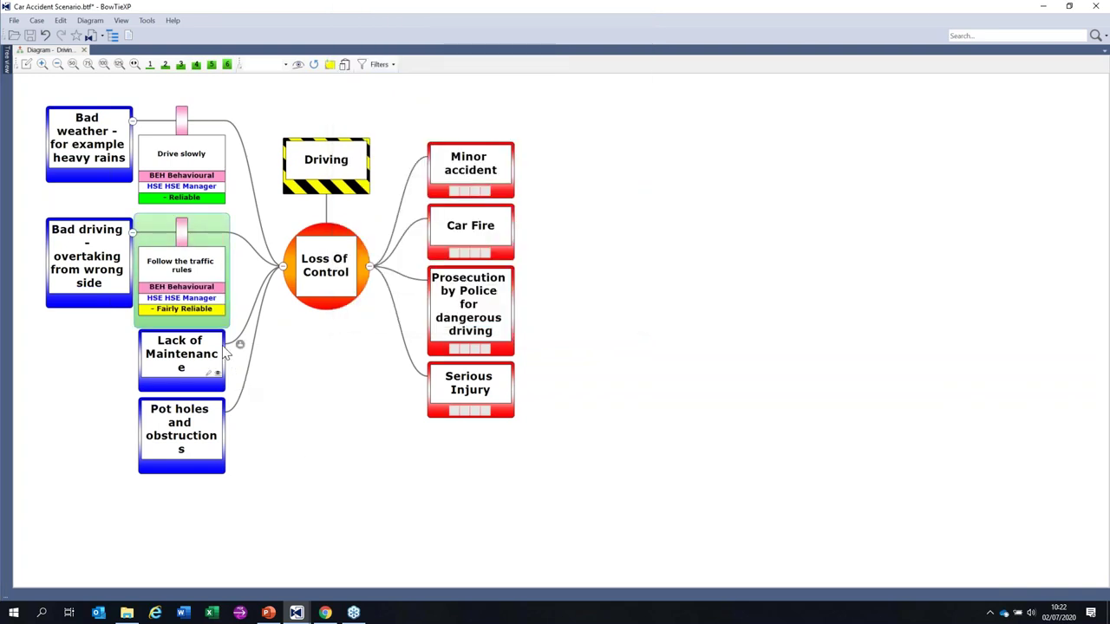
Add a Socio technical, Reliable barrier on Lack of Maintenance with Maintenance Authority accountable
left_click(242, 347)
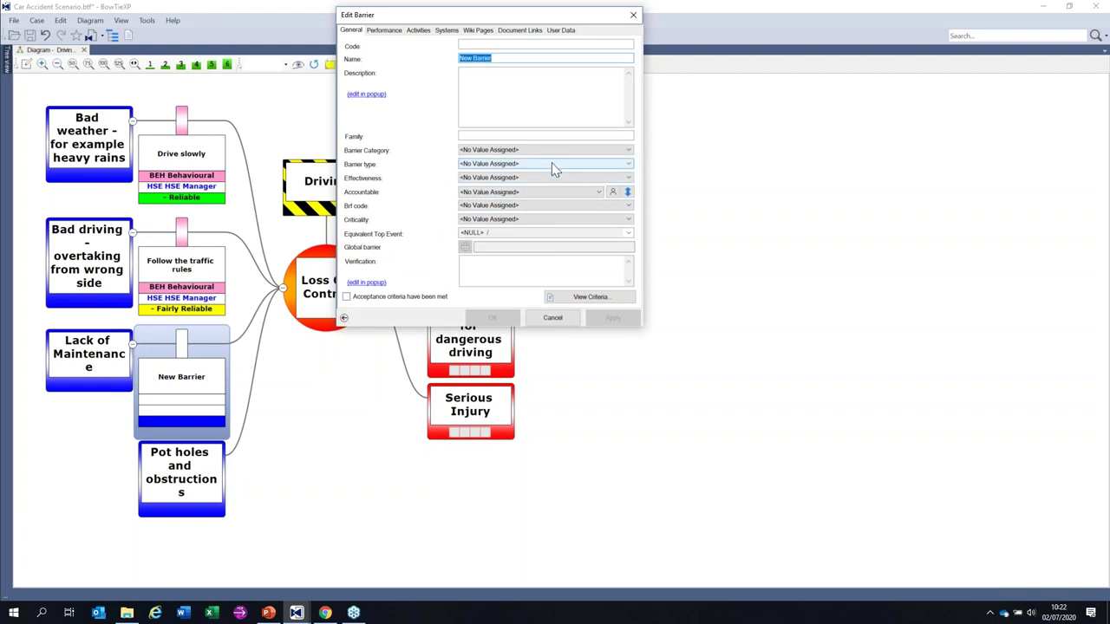
left_click(631, 166)
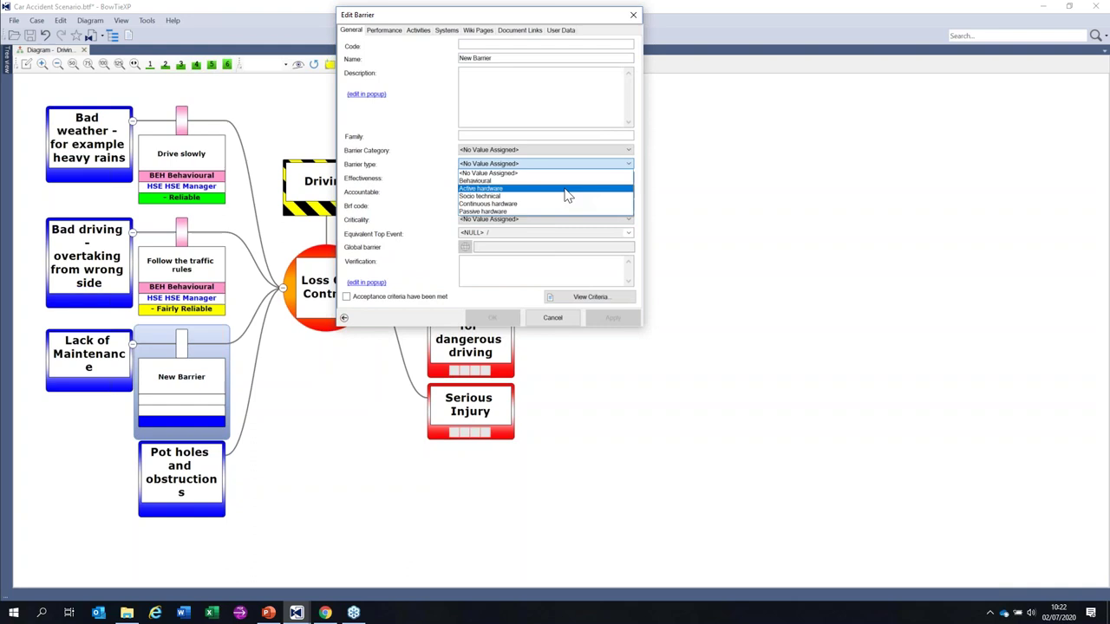
left_click(540, 197)
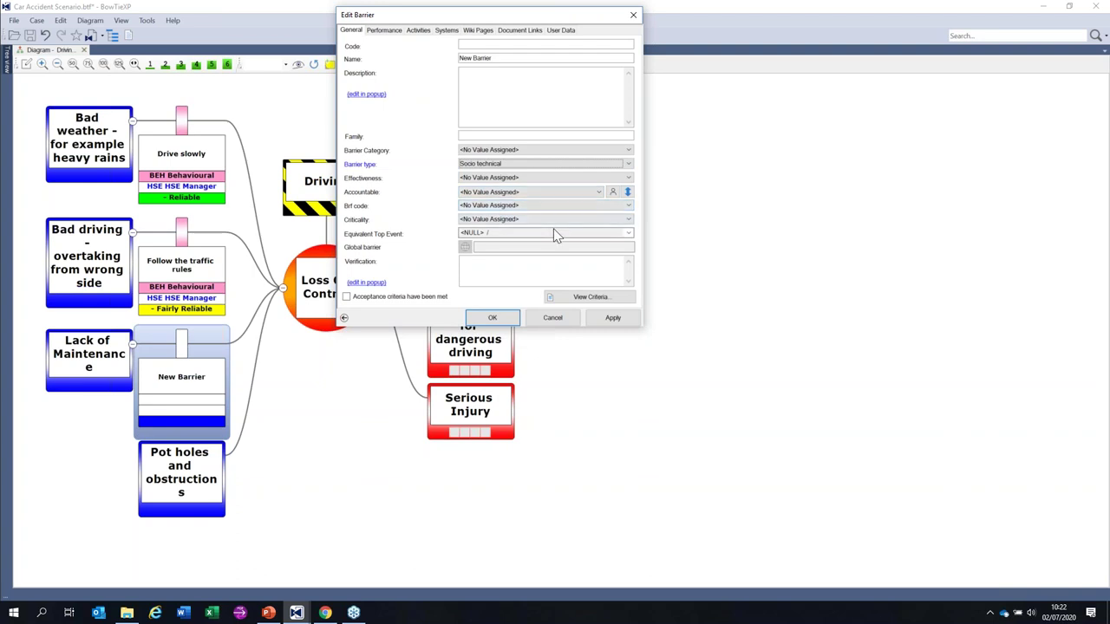
left_click(628, 178)
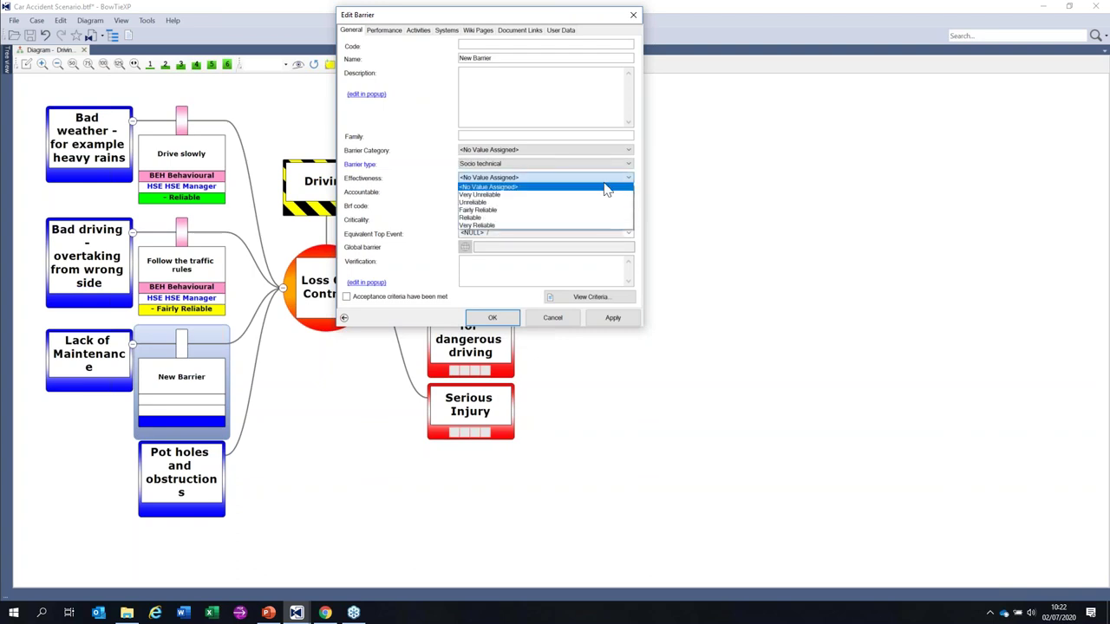
left_click(510, 218)
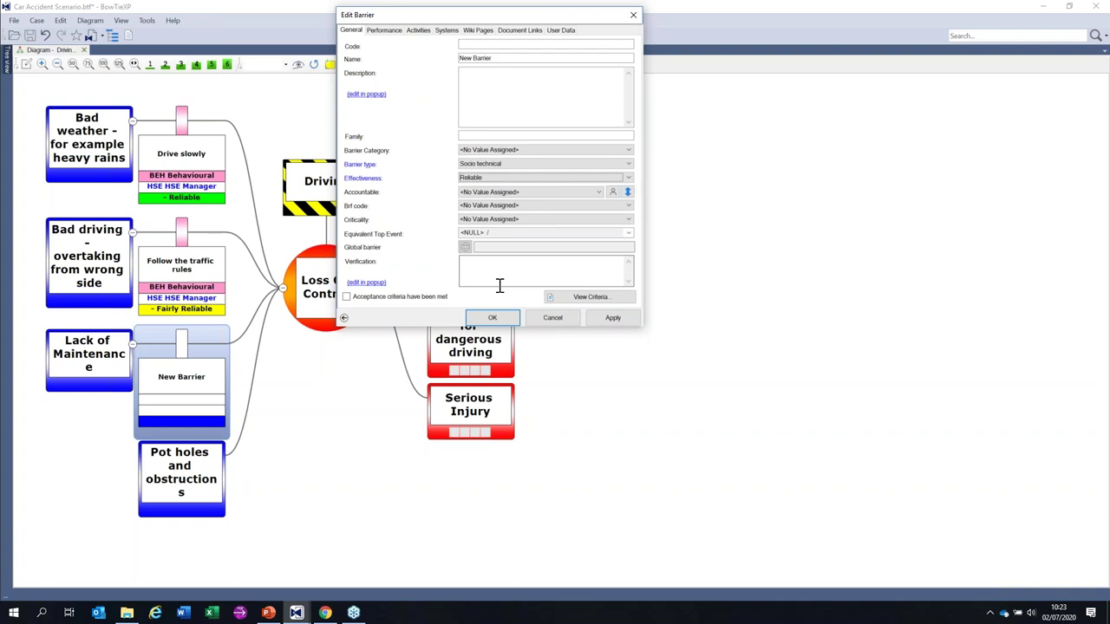
left_click(596, 192)
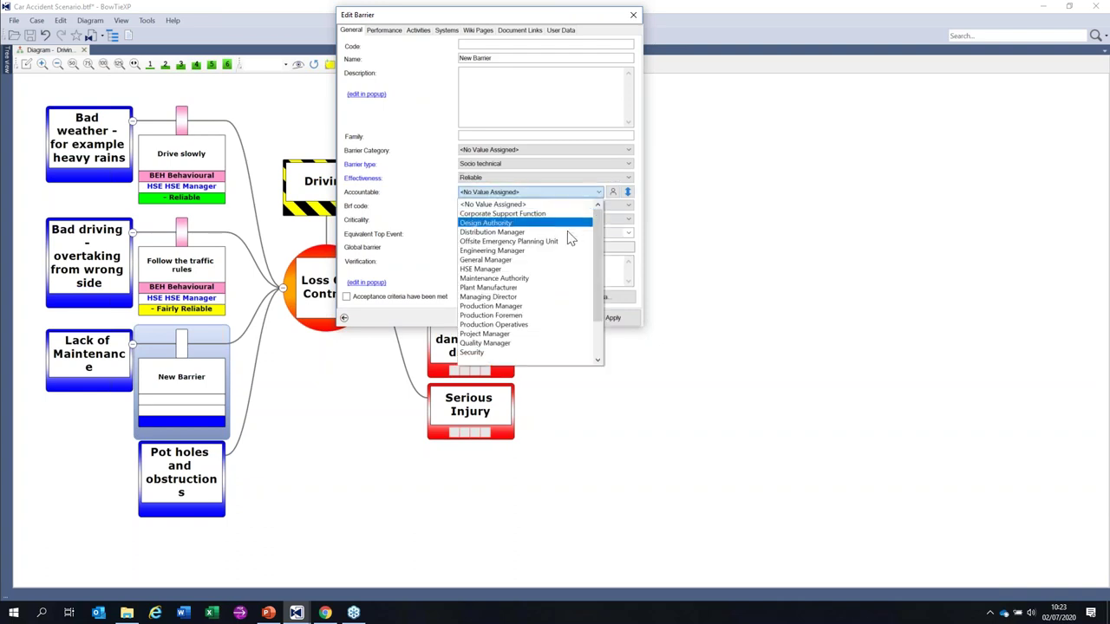
left_click(497, 281)
left_click(492, 320)
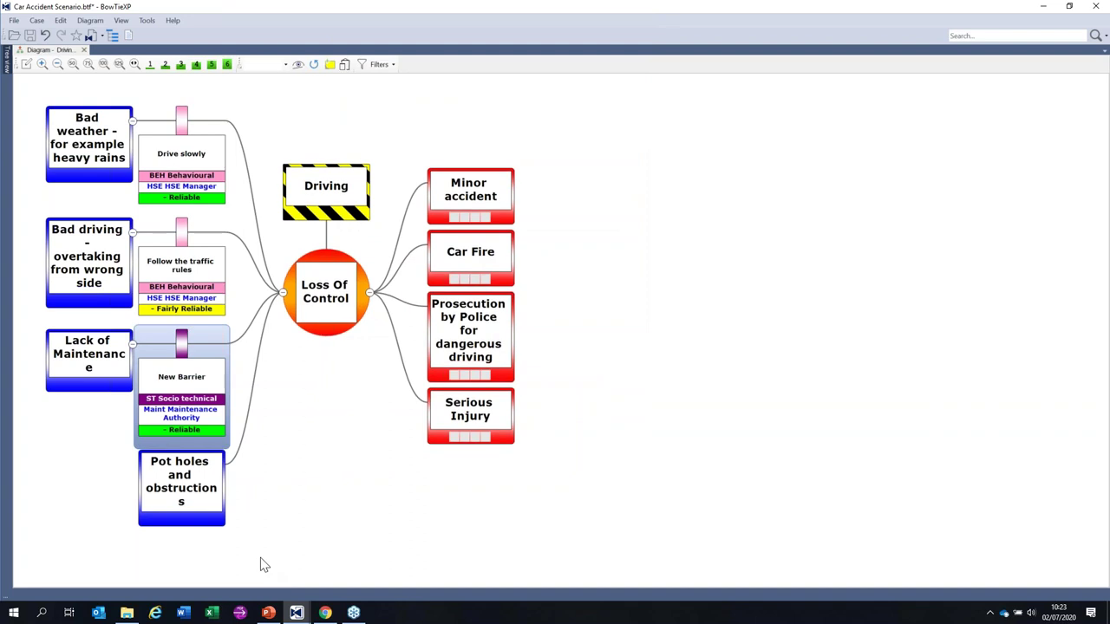
Rename the new barrier to 'Maintain the car'
double_click(172, 387)
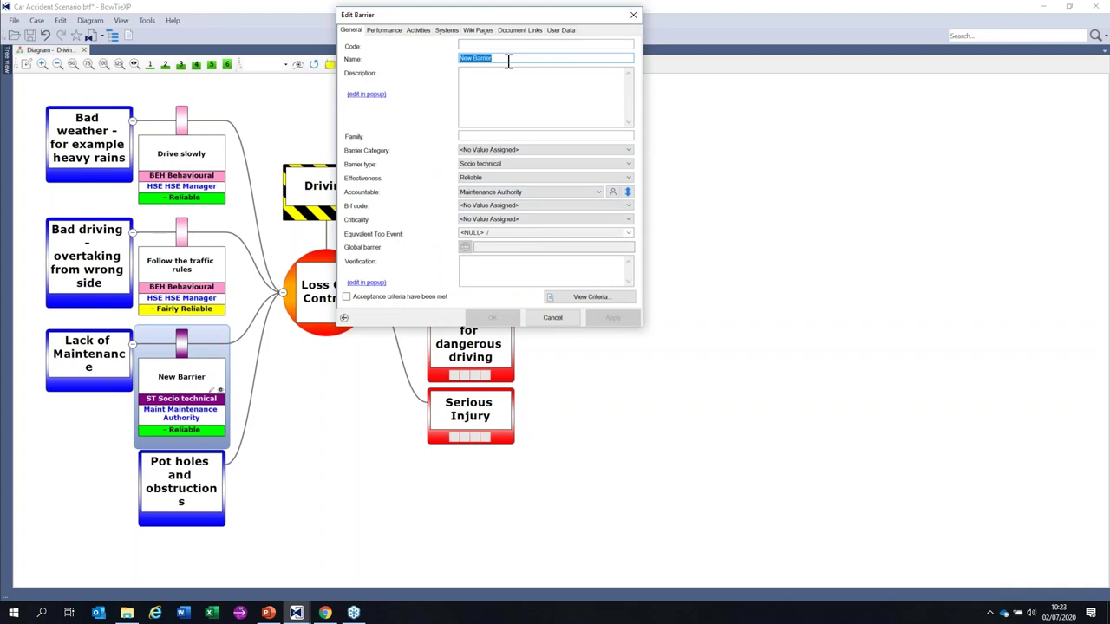
type("Maintain teh car")
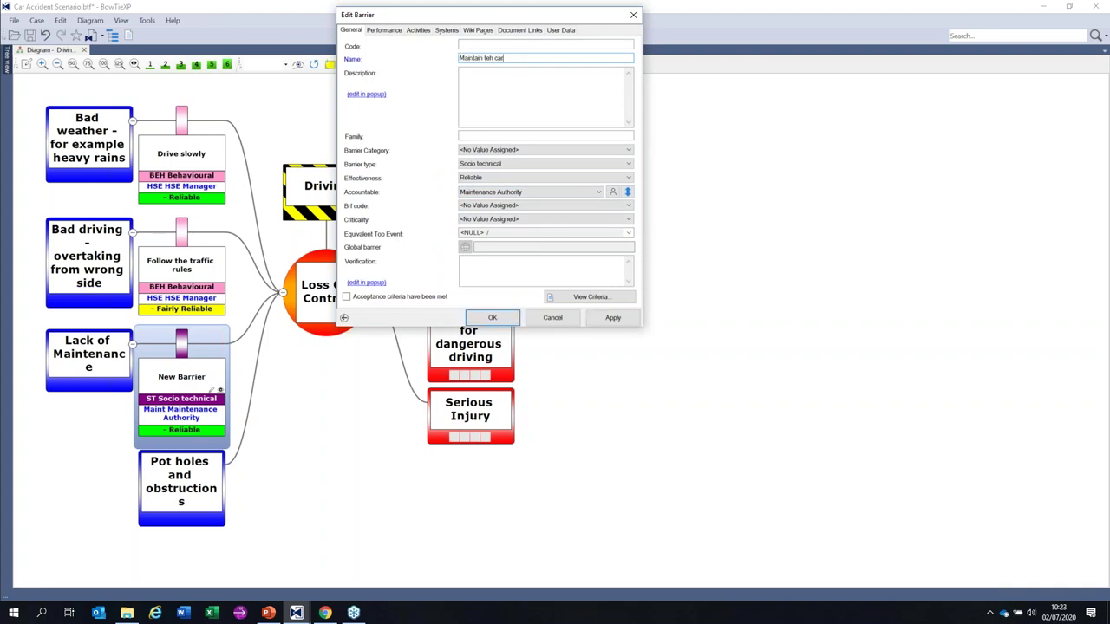
key("BackSpace")
key("BackSpace")
key("BackSpace")
key("BackSpace")
key("BackSpace")
key("BackSpace")
type("he car")
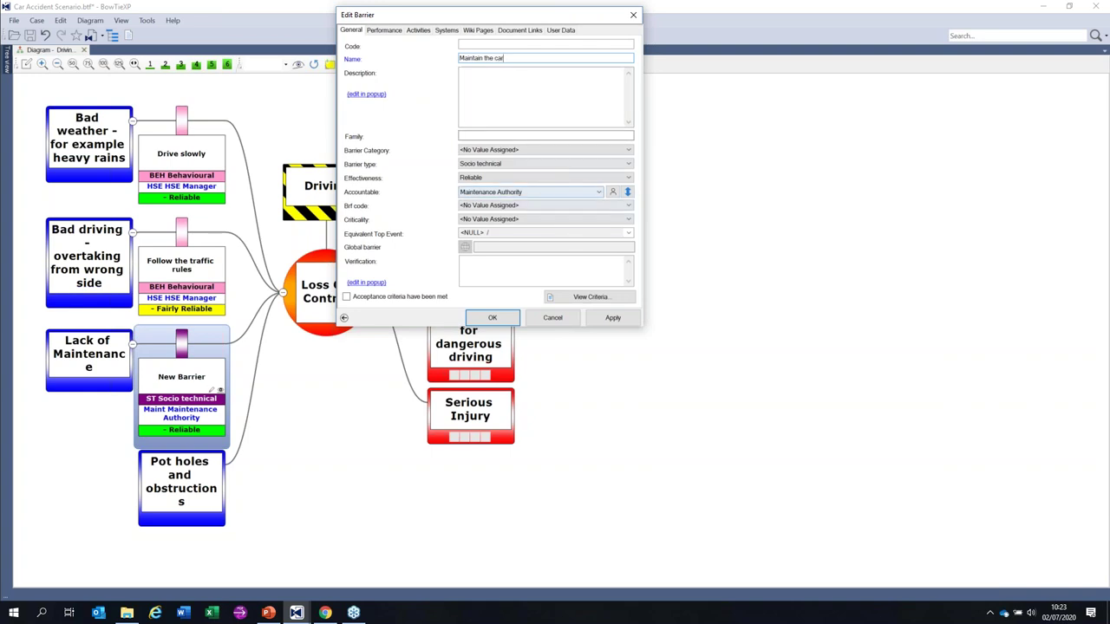
left_click(509, 320)
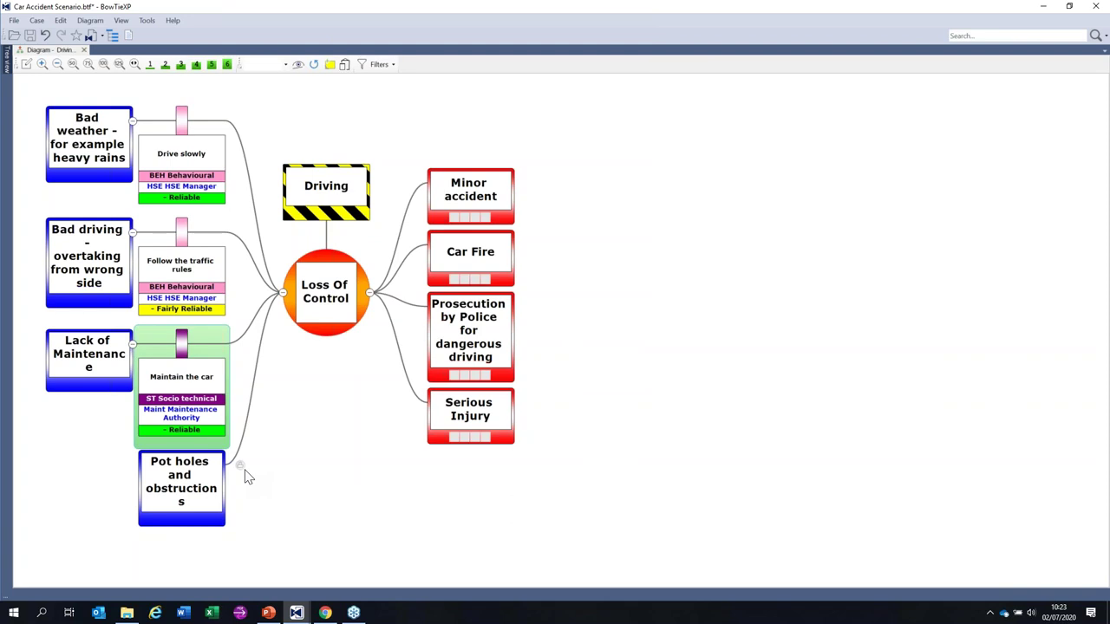
Add the barrier 'Request the local Municipality to repair the potholes' on the Pot holes threat
left_click(243, 469)
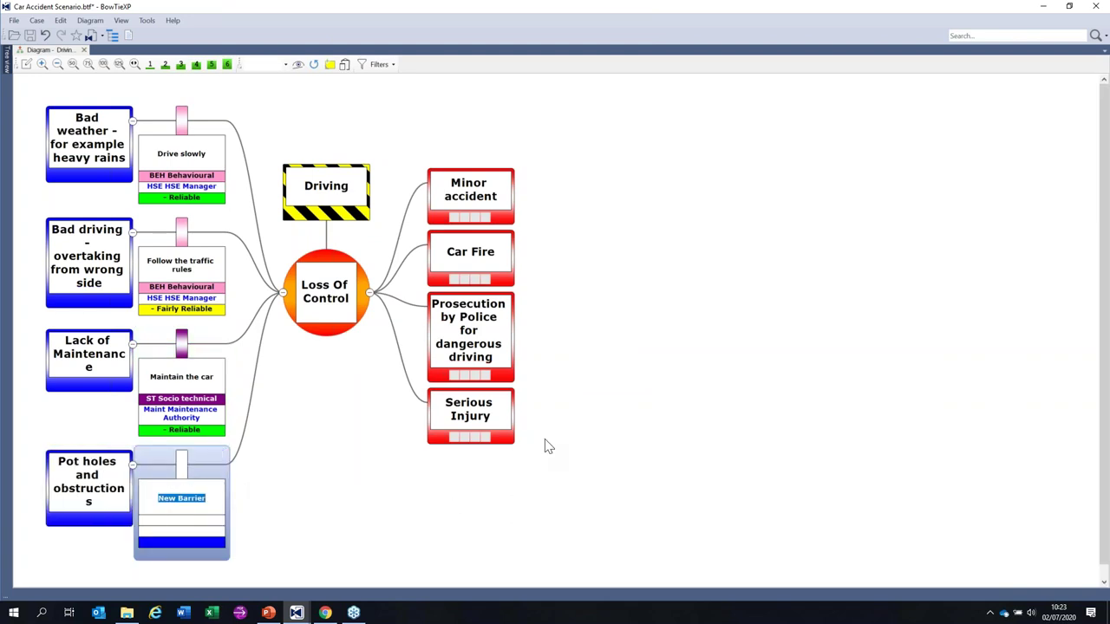
type("Requet")
key("BackSpace")
type("st the local Mu")
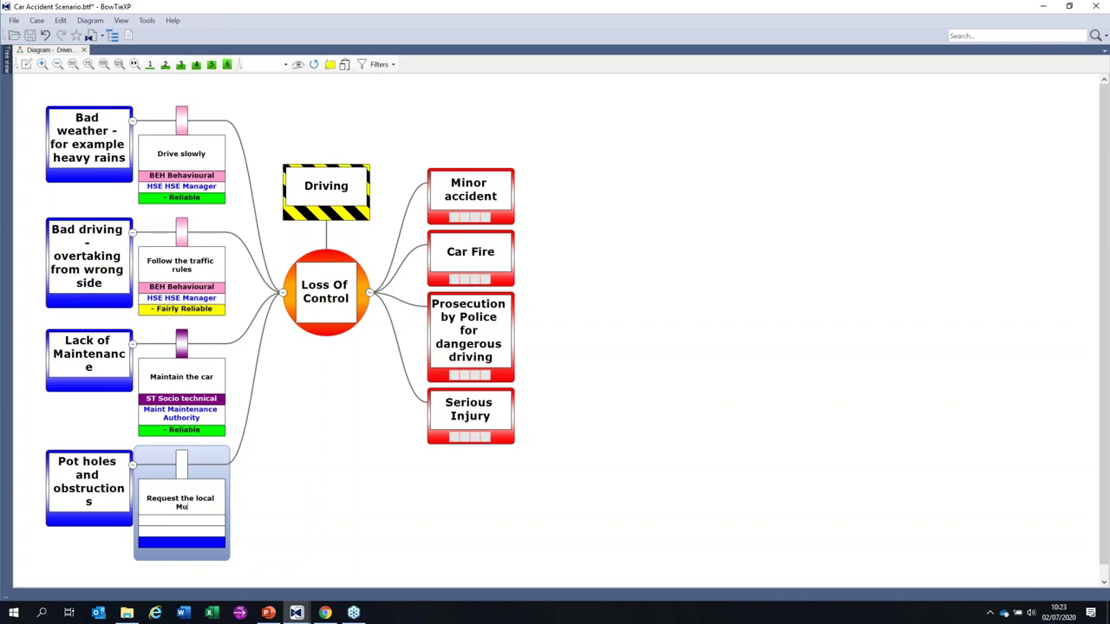
type("nici")
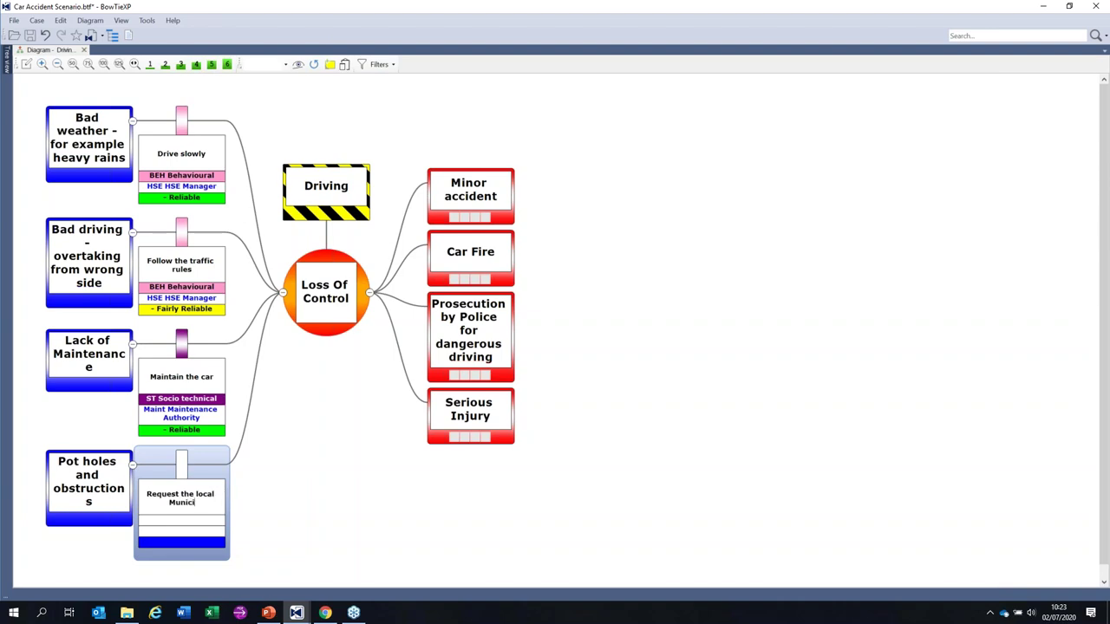
type("pality to repair the")
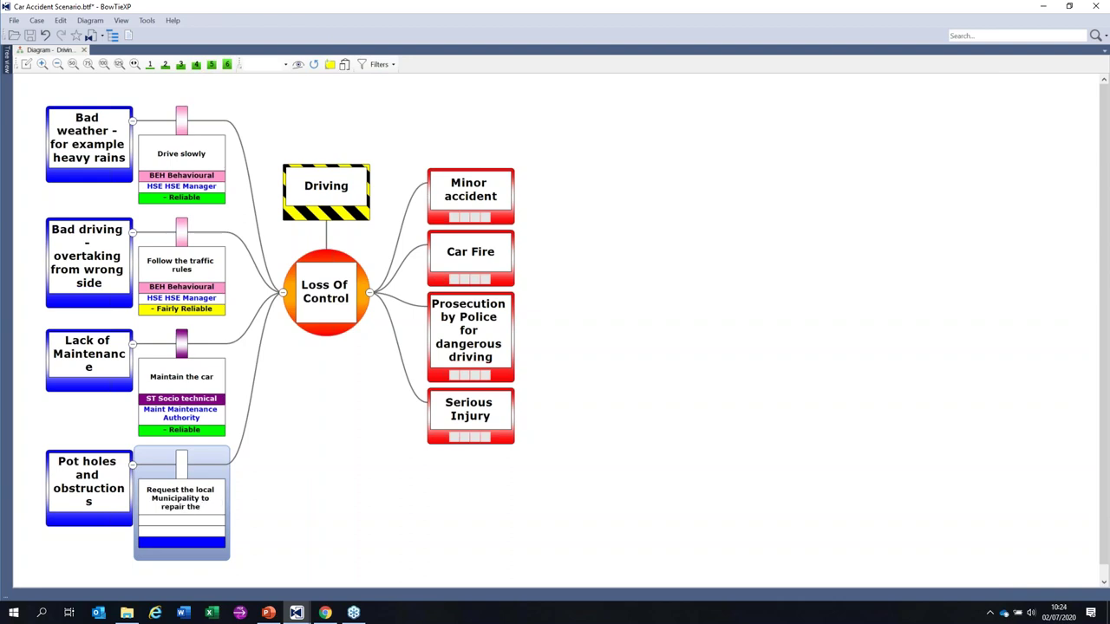
type(" potholes")
double_click(184, 507)
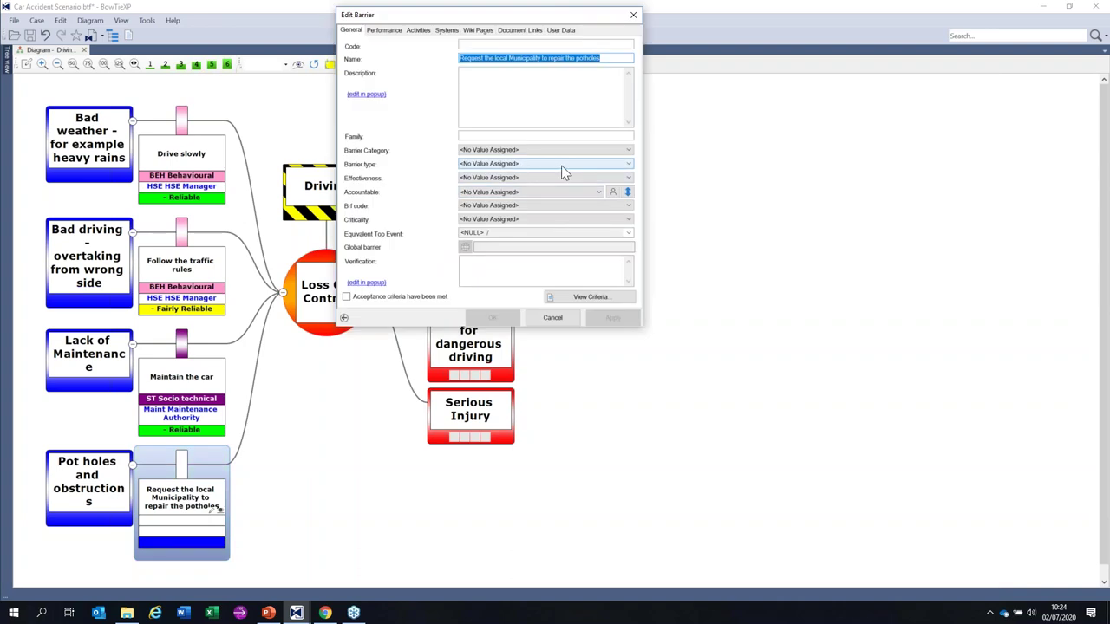
Give the potholes barrier type Socio technical, effectiveness Unreliable, and Corporate Support Function accountability
left_click(562, 169)
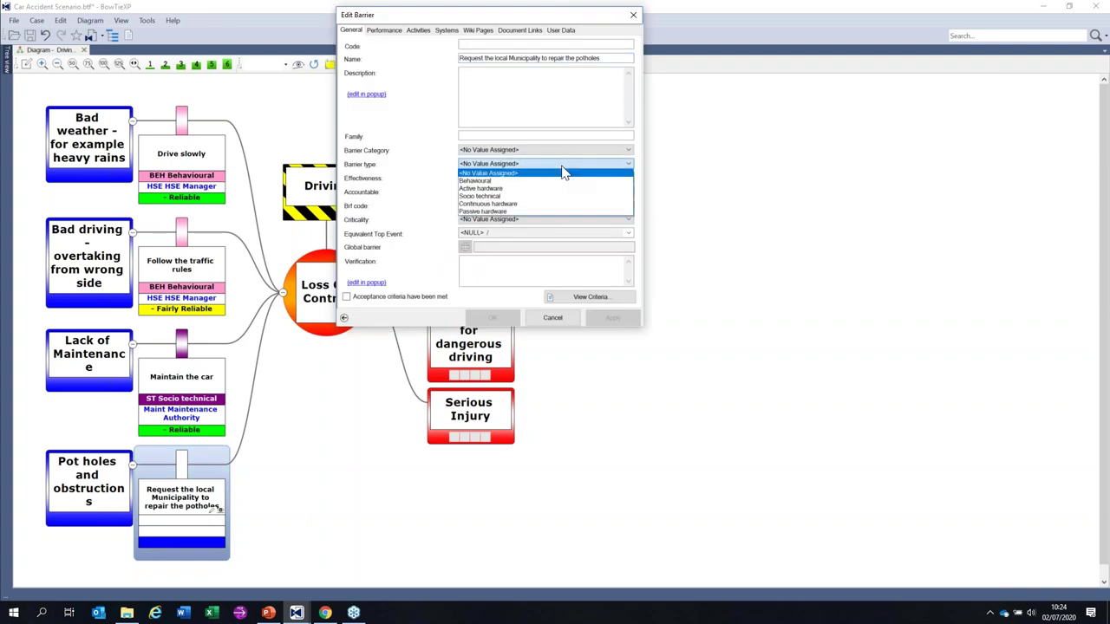
left_click(507, 197)
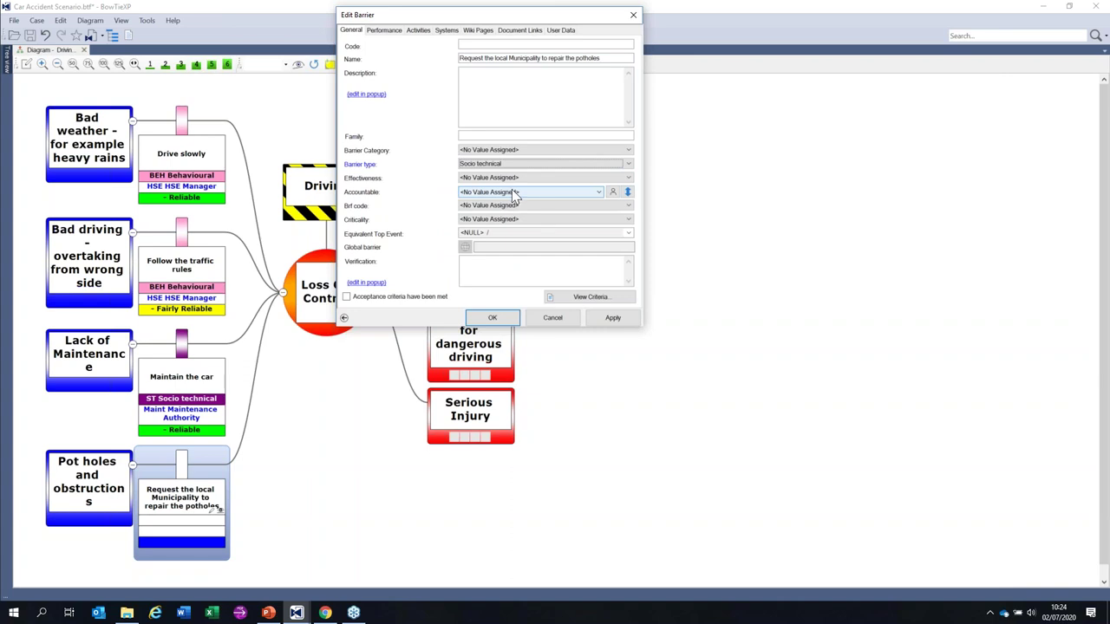
left_click(627, 179)
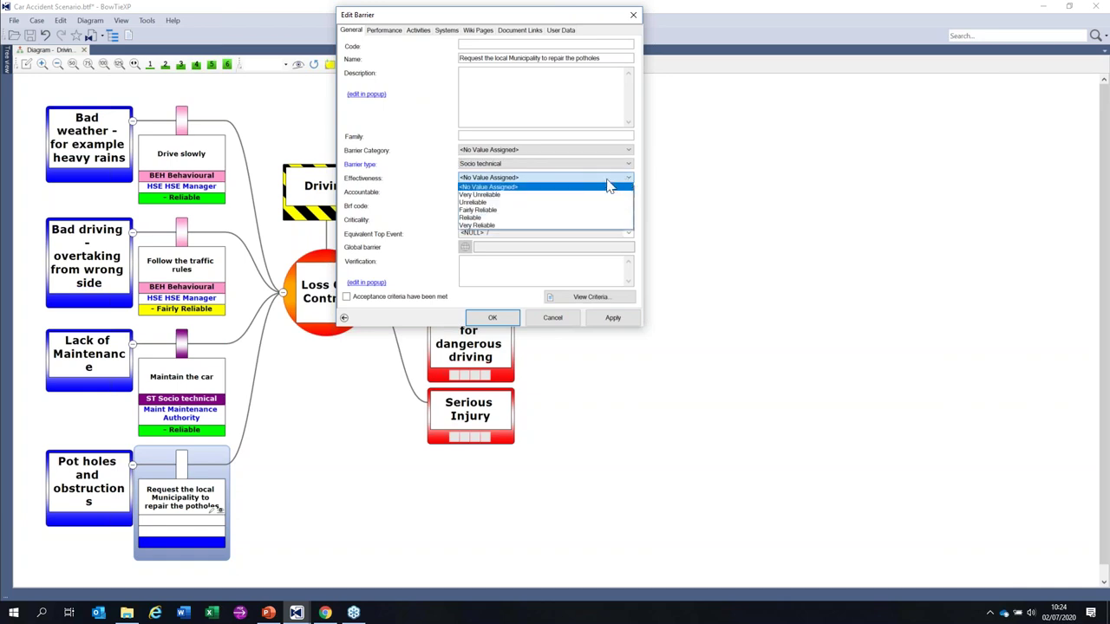
left_click(497, 203)
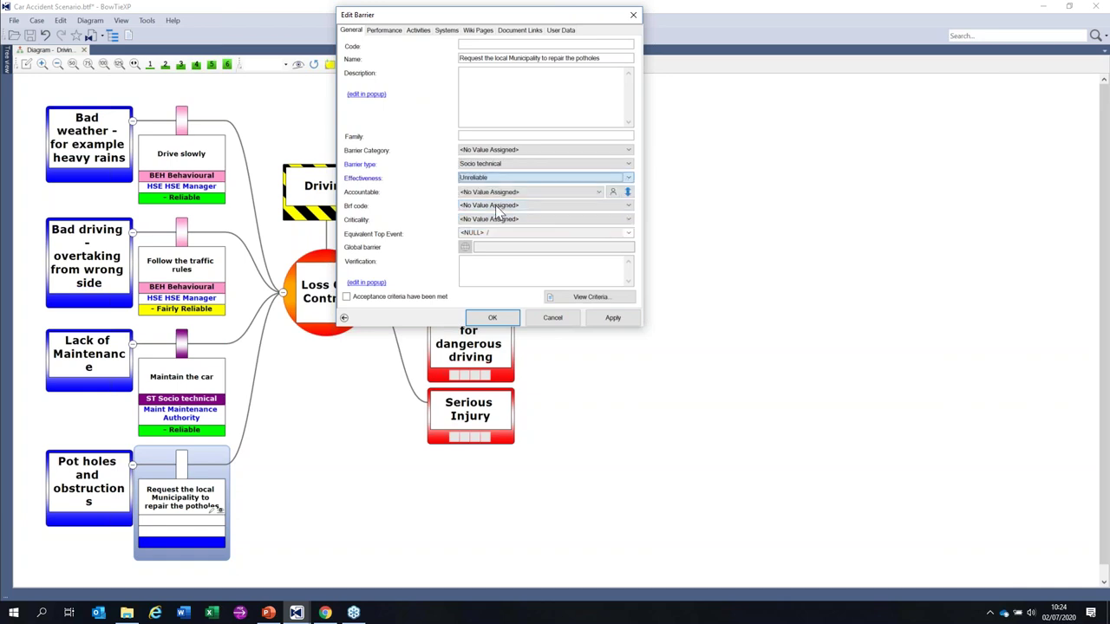
left_click(595, 191)
left_click(594, 192)
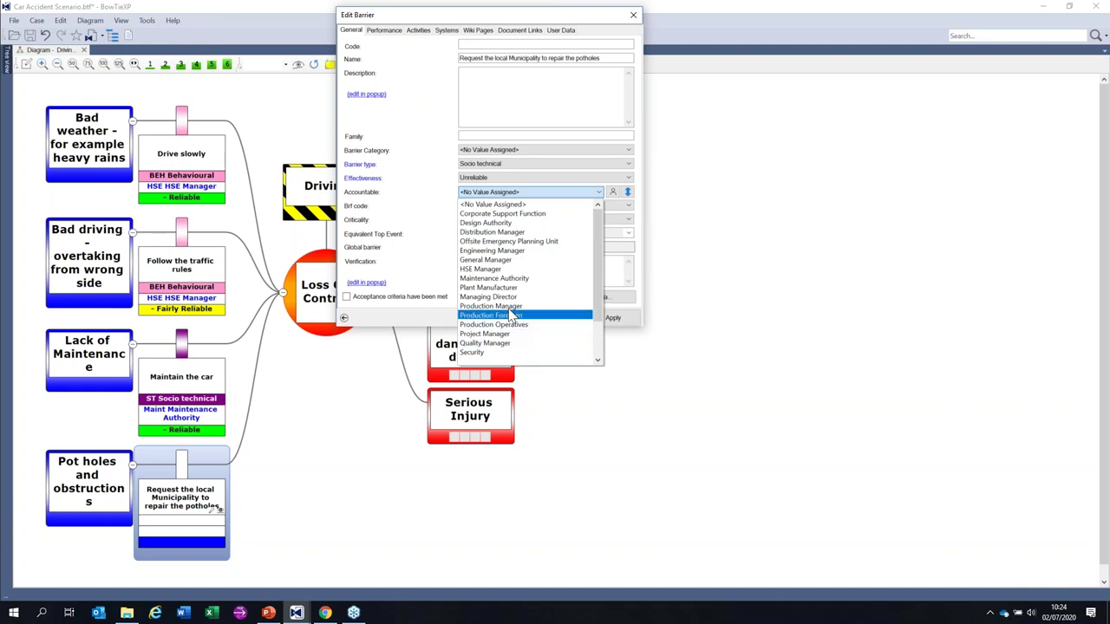
left_click(500, 216)
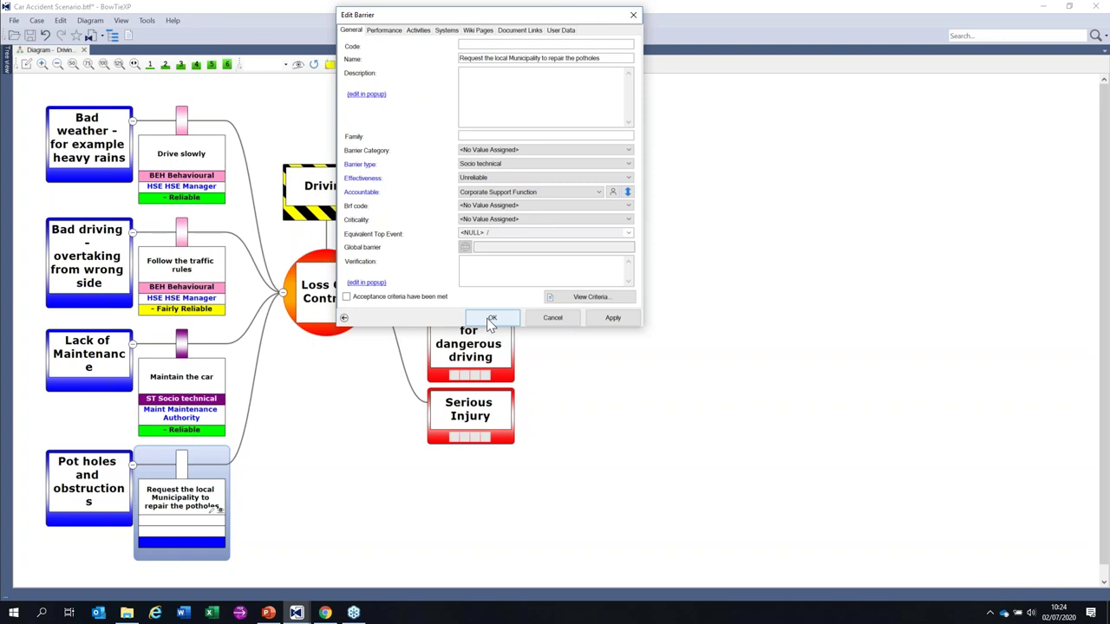
left_click(491, 319)
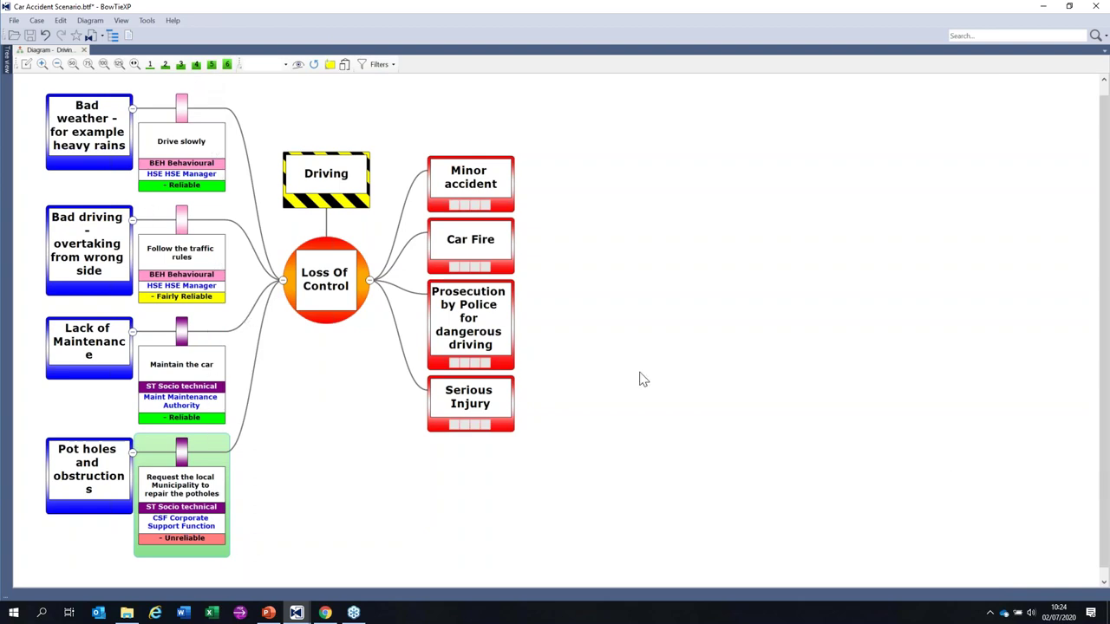
mouse_move(174, 197)
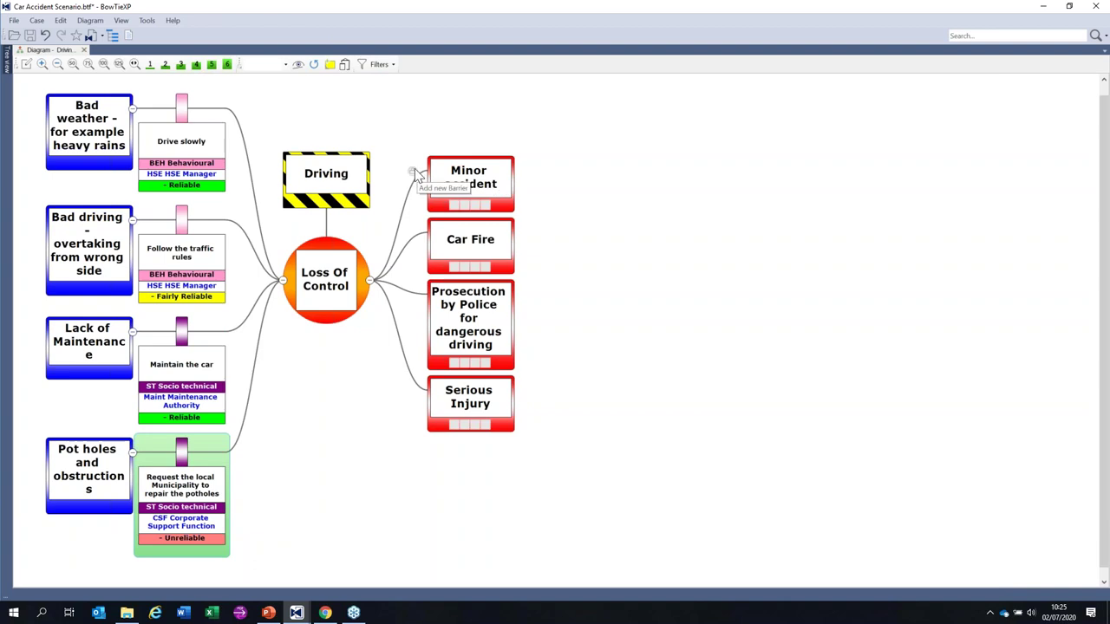
Add a barrier 'First Aid, atendance by the Amulance' left of the Minor accident consequence
left_click(413, 172)
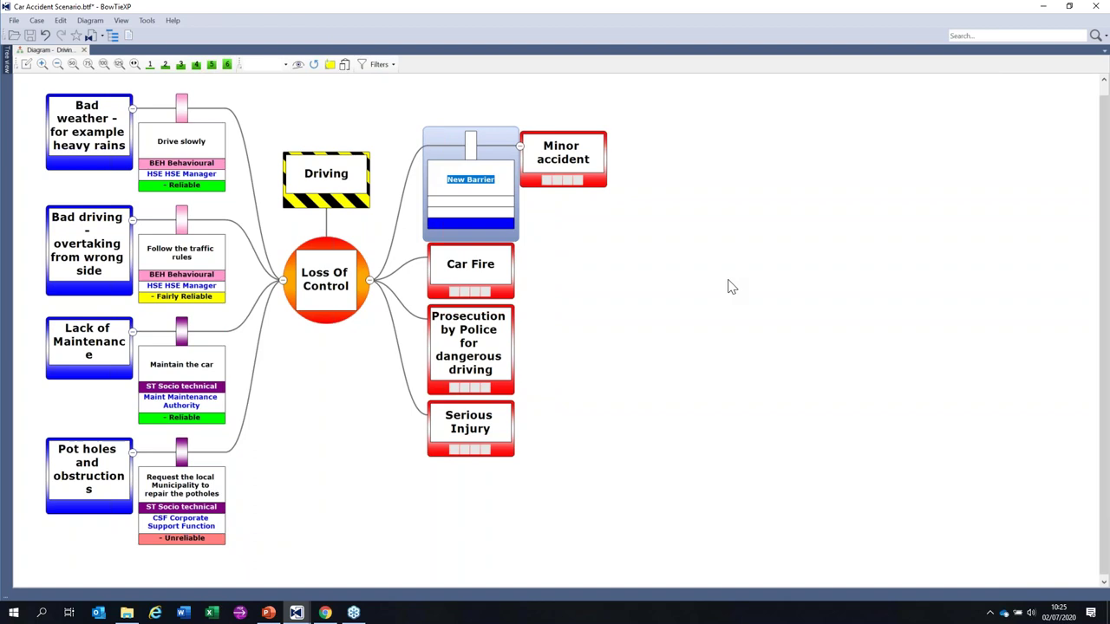
type("First Aide")
key("BackSpace")
type(", atendance by te")
key("BackSpace")
type("he A")
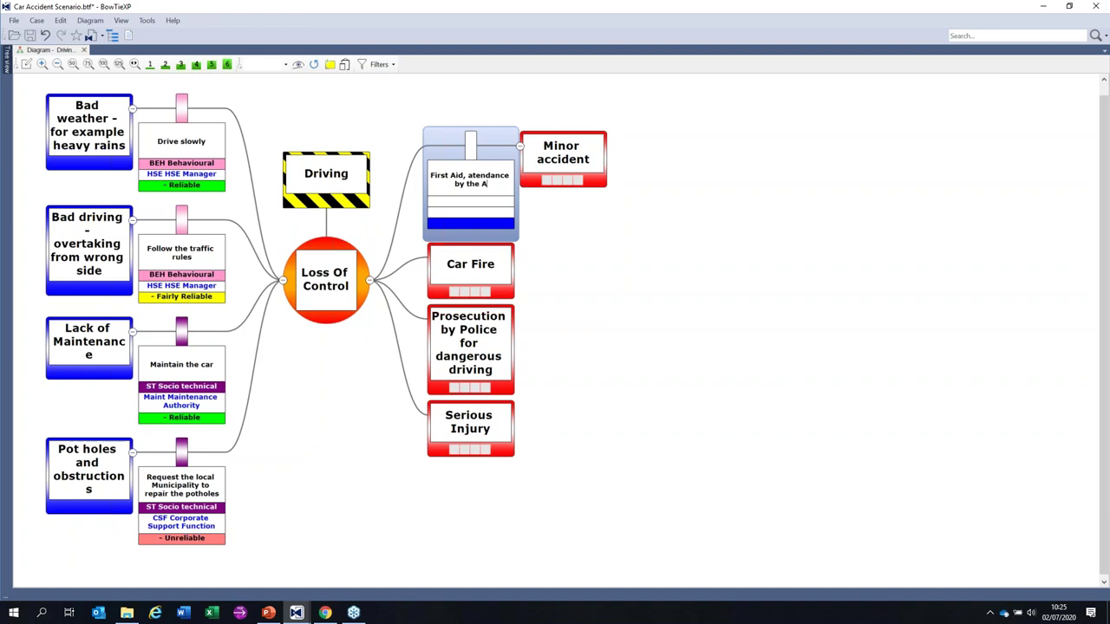
type("mulance")
key("Return")
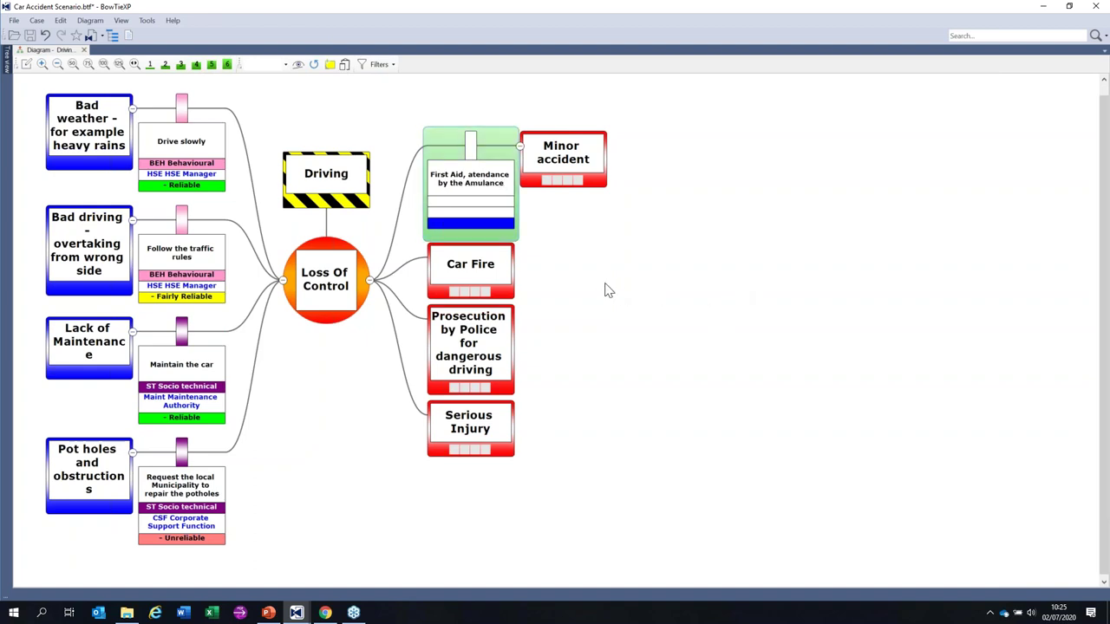
Give the First Aid barrier type Behavioural, effectiveness Fairly Reliable, and Corporate Support Function accountability
double_click(478, 204)
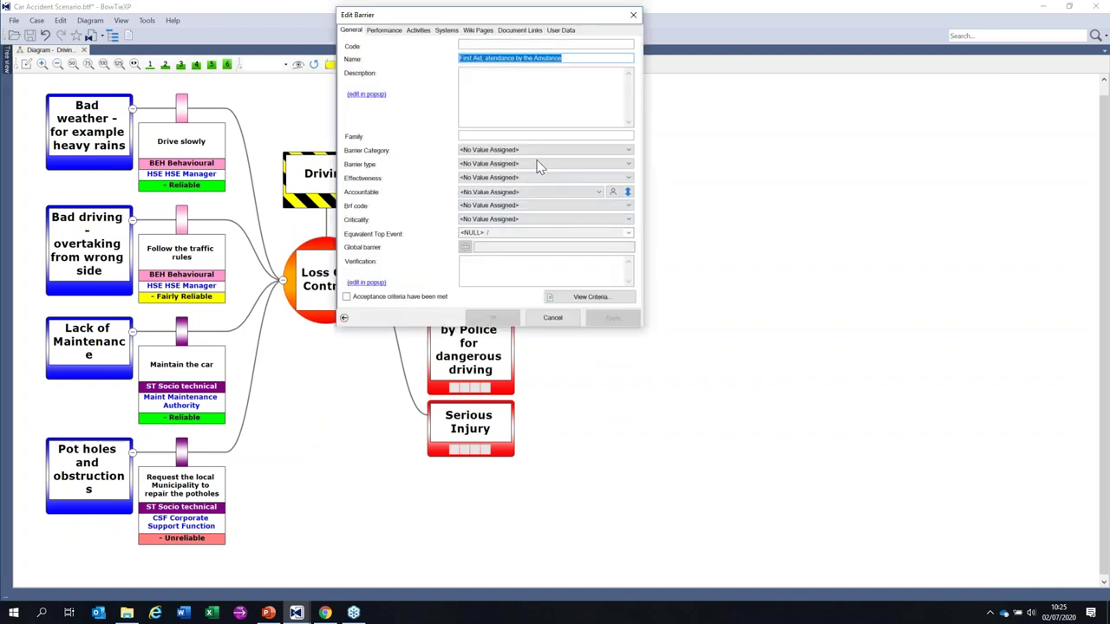
left_click(618, 165)
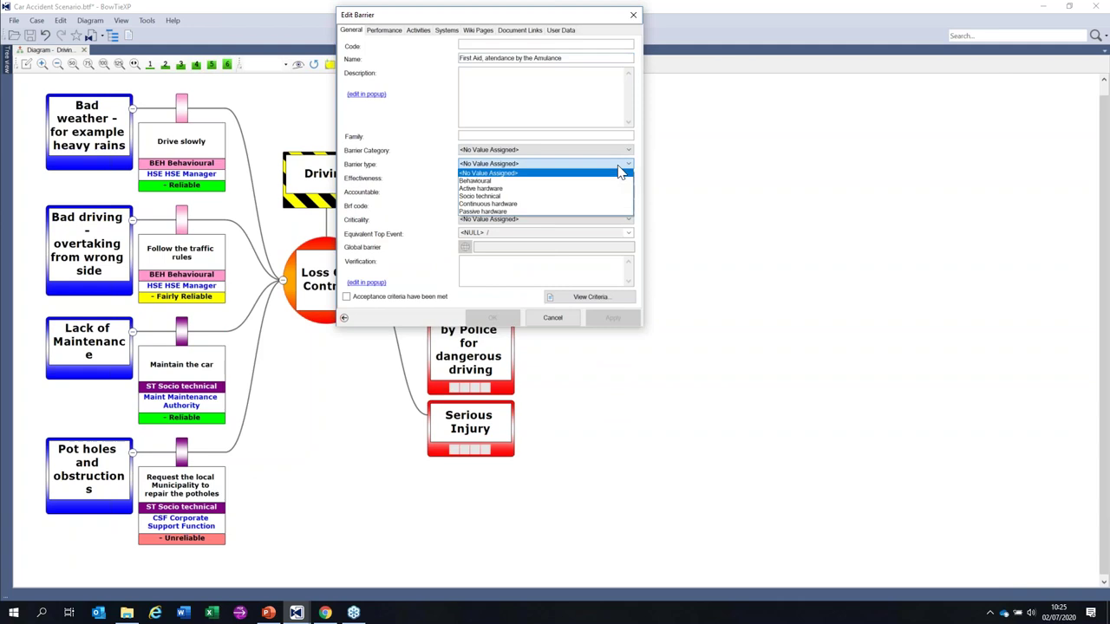
left_click(529, 181)
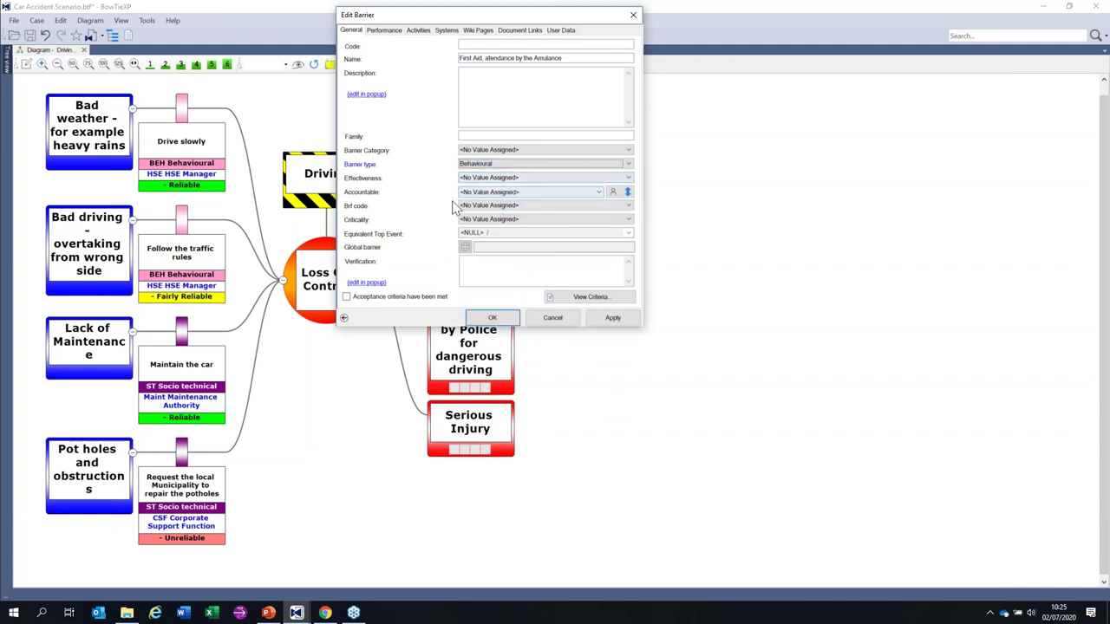
left_click(577, 177)
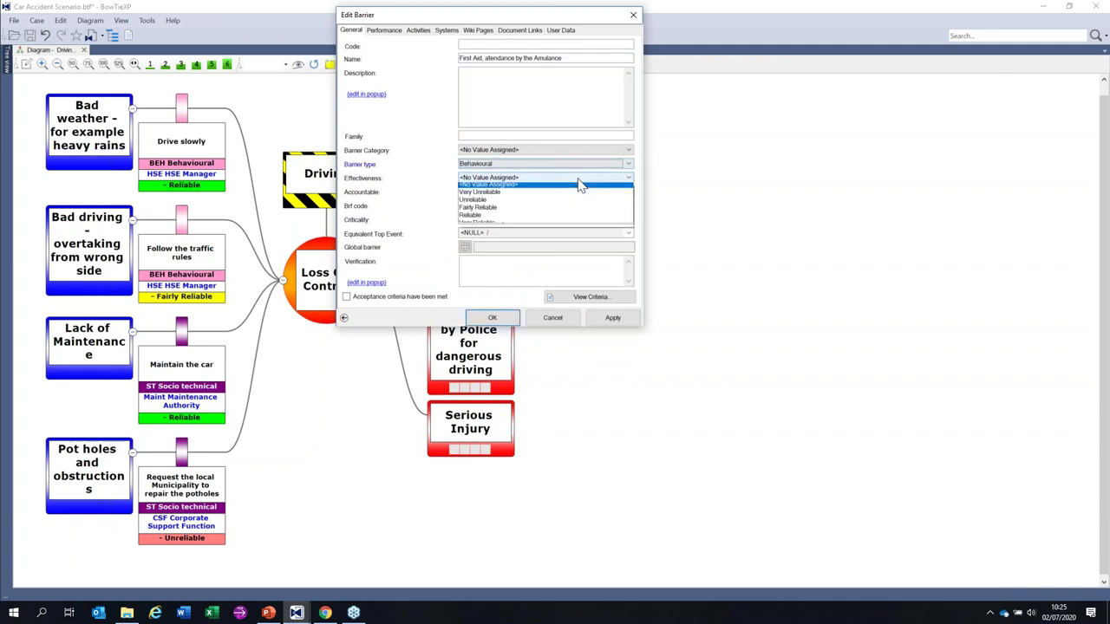
left_click(507, 211)
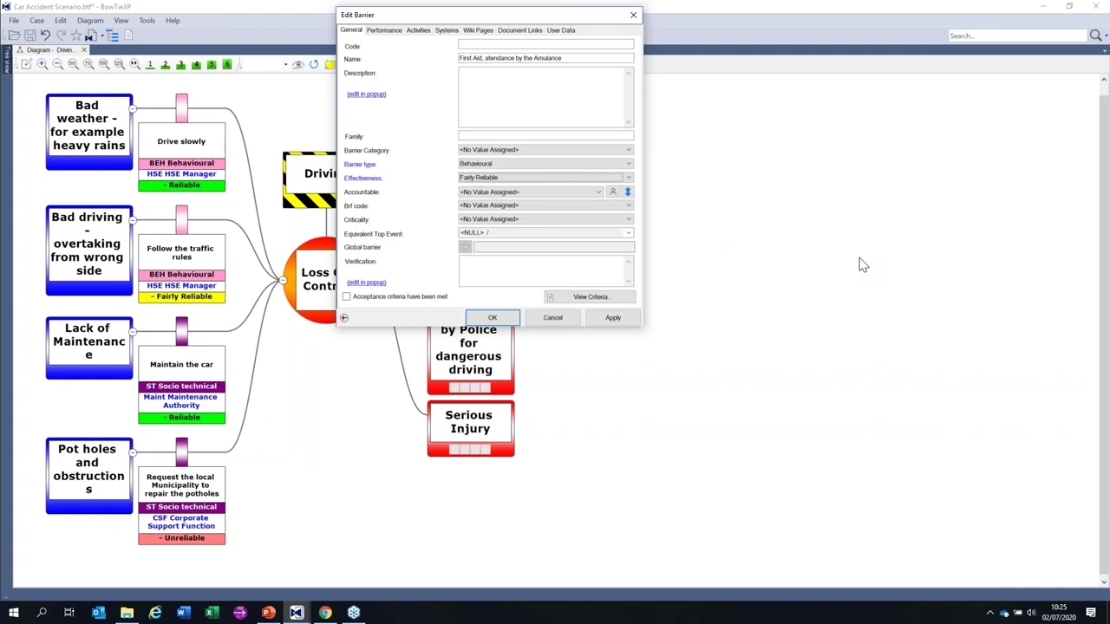
left_click(598, 194)
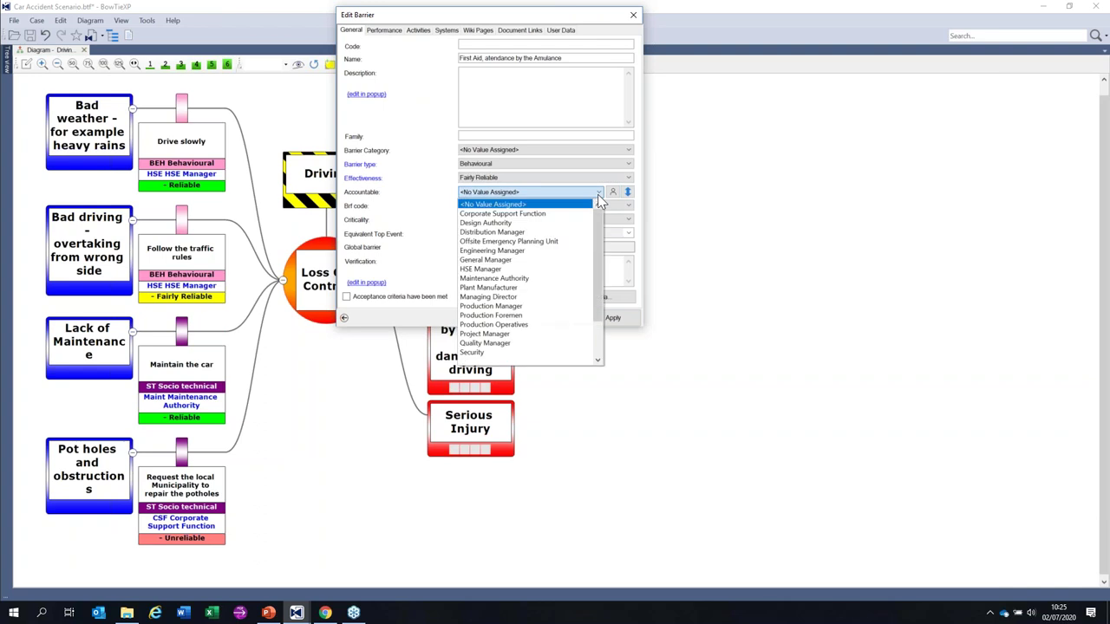
left_click(543, 214)
left_click(502, 316)
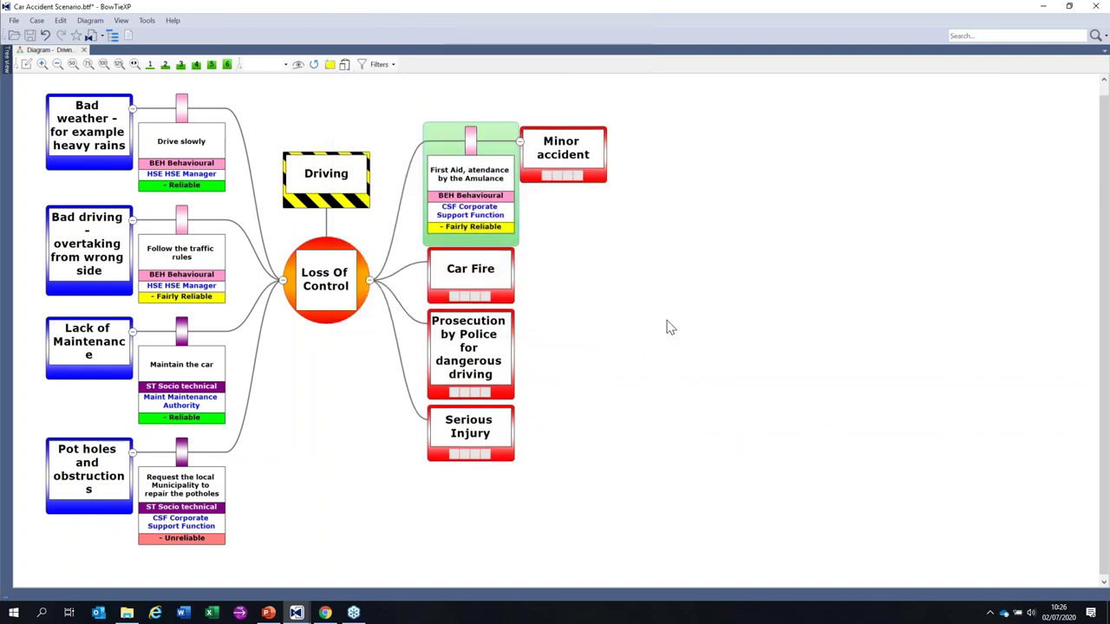